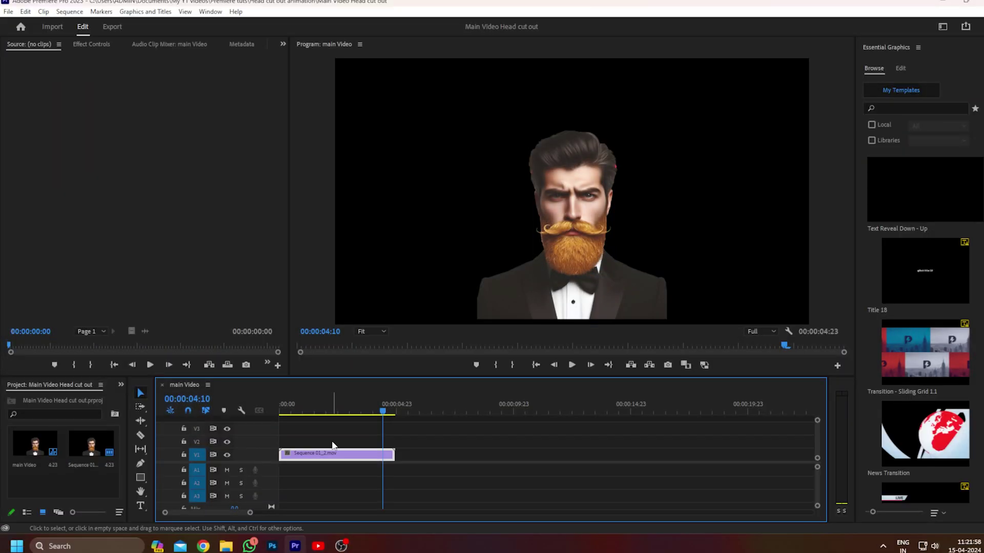
Step: Open the colour settings of the green Color Matte clip on Sequence 01
double_click(336, 485)
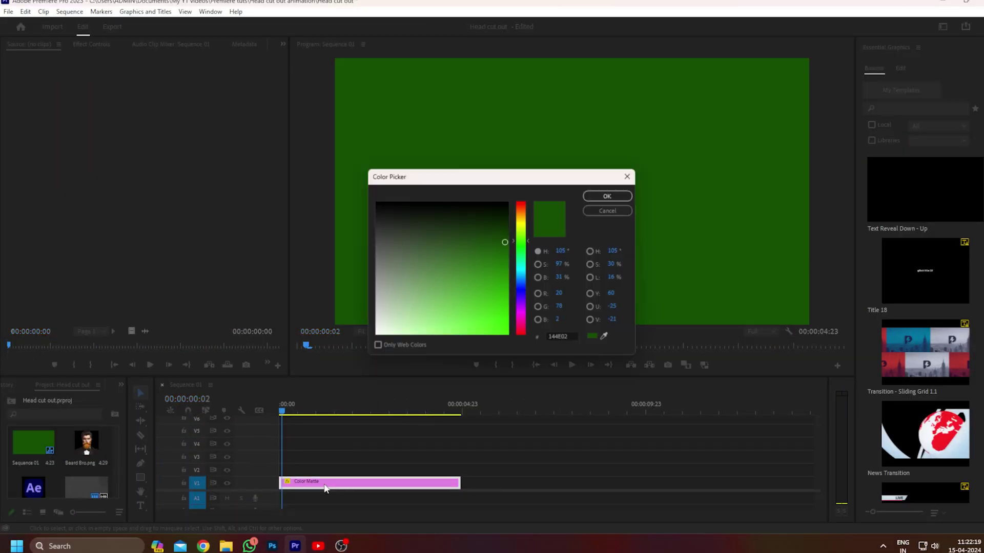
Step: Make the Color Matte white (FFFFFF), return to the start, and place Beard Bro.png above it
left_click(376, 334)
left_click(607, 197)
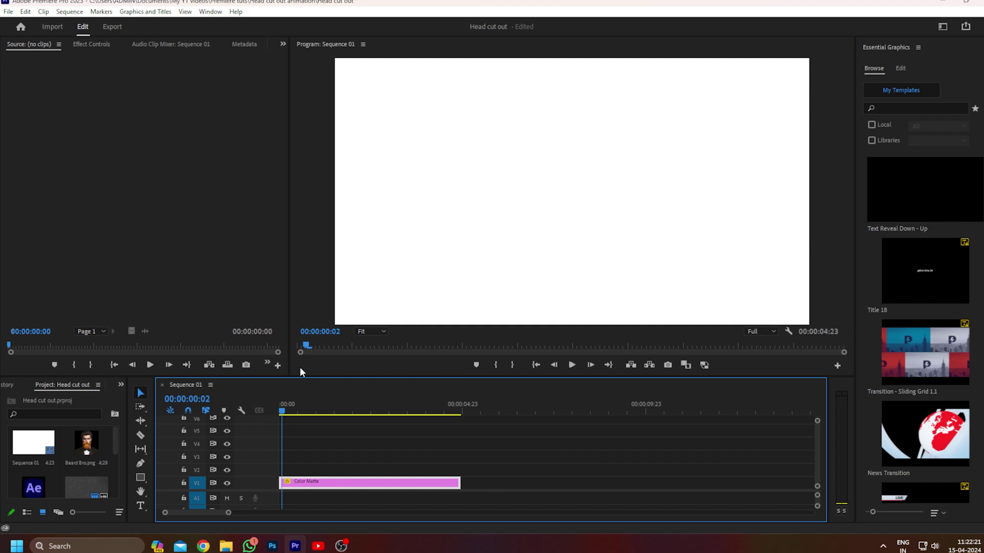
key("Home")
left_click_drag(90, 366, 271, 459)
Step: Scale Beard Bro.png to 75 and lower it to Position Y 705
left_click(340, 456)
left_click(100, 46)
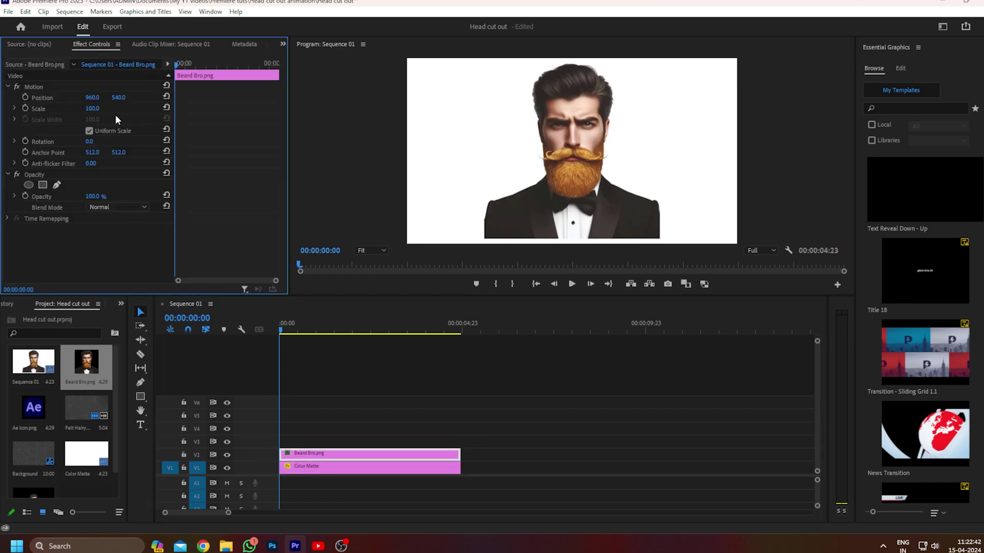
left_click(93, 108)
type("75")
key("Return")
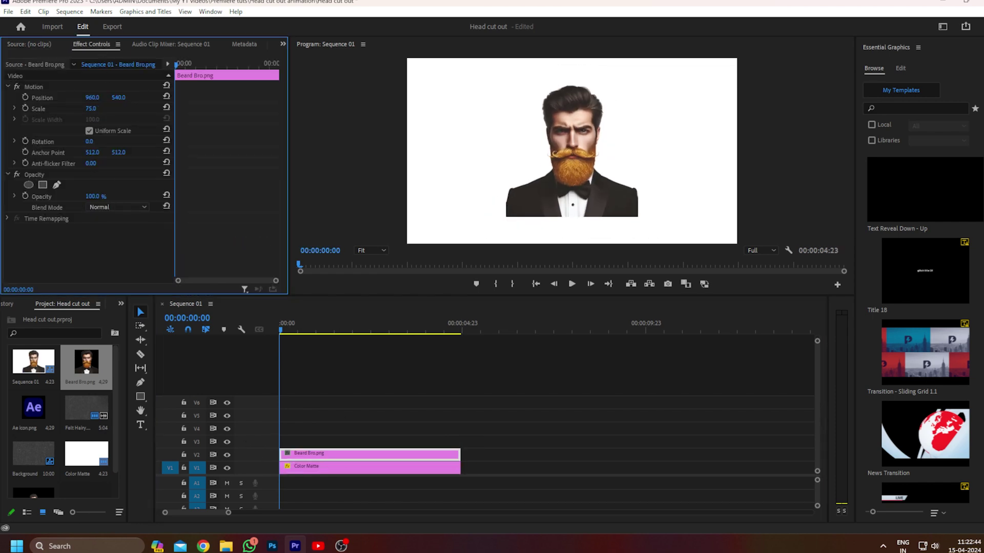
left_click_drag(112, 99, 169, 100)
Step: Enlarge the Program monitor and start a free-draw opacity mask on the portrait
left_click(329, 457)
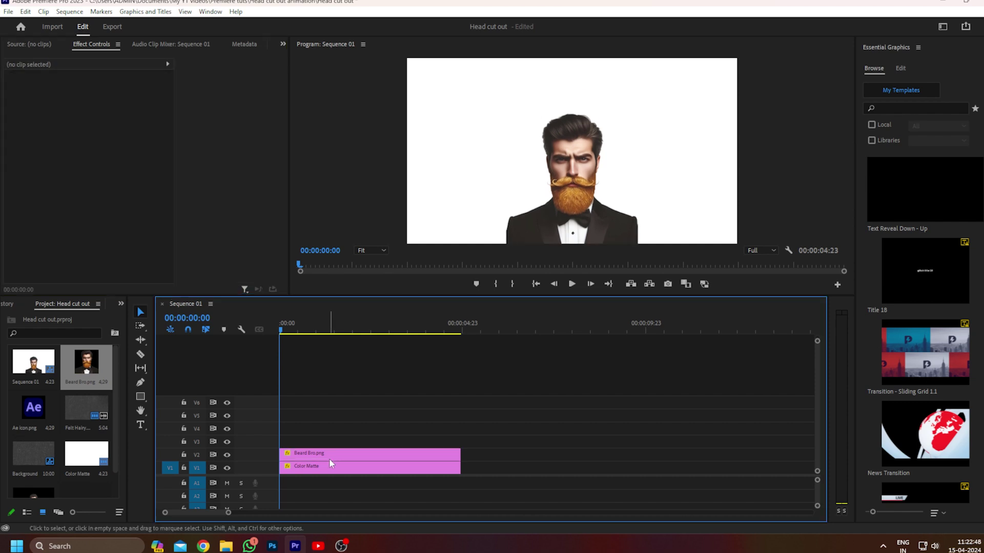
left_click_drag(304, 296, 312, 406)
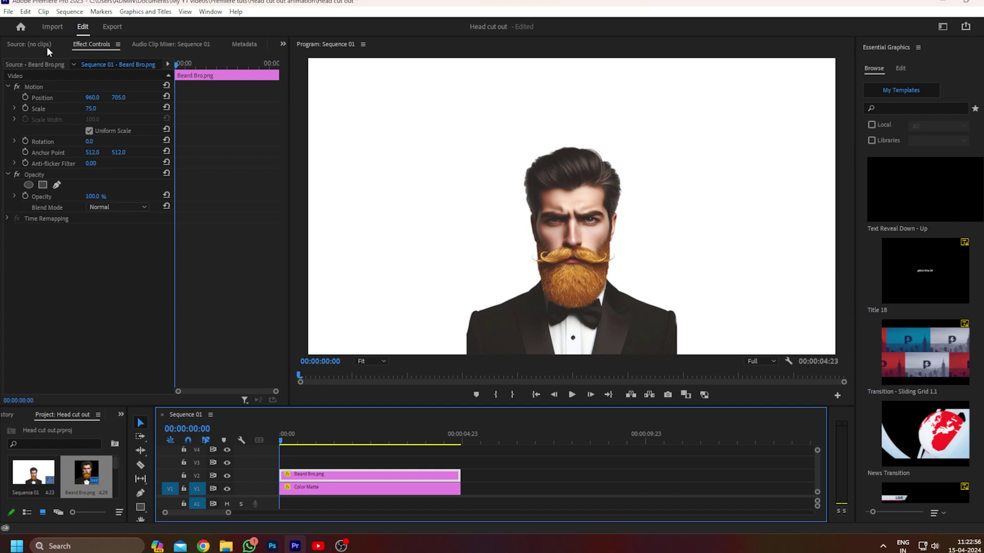
left_click(57, 185)
Step: Draw a closed bezier mask around the man's hair across the forehead
left_click(512, 192)
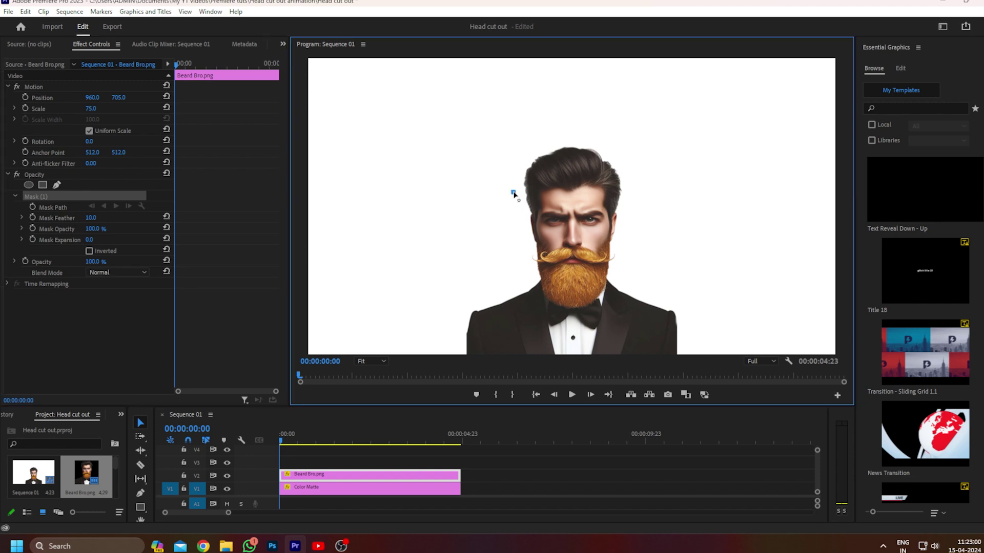
left_click_drag(640, 195, 733, 166)
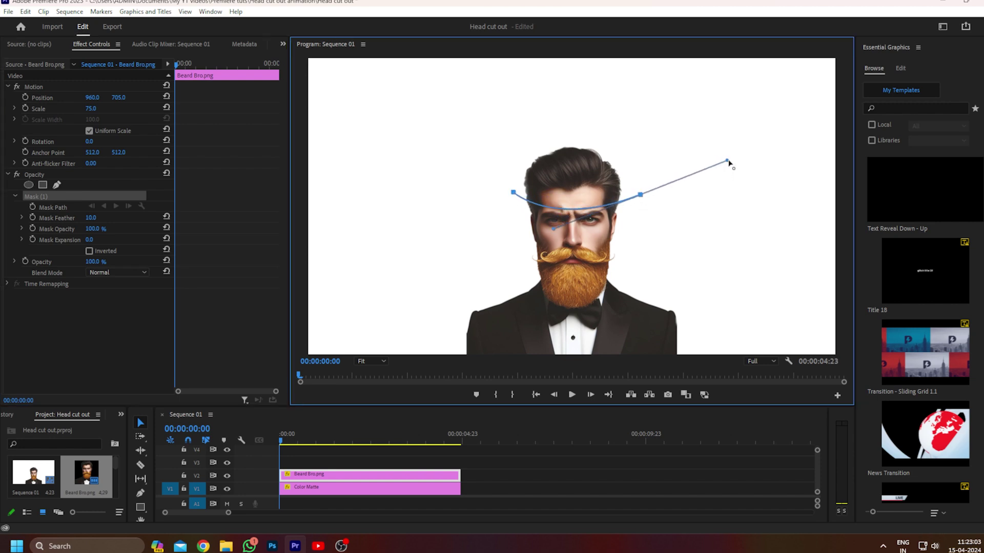
key("ctrl+z")
left_click_drag(629, 189, 691, 169)
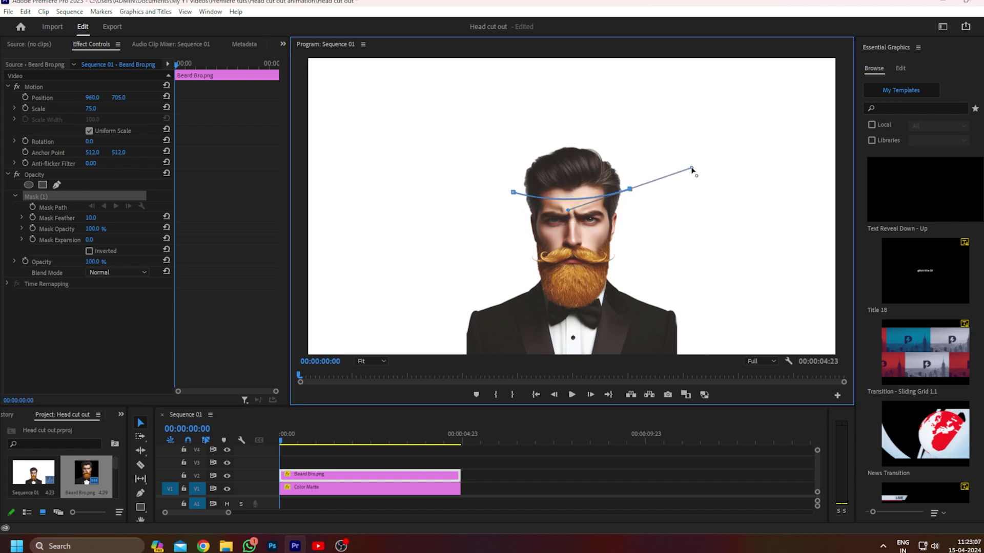
left_click(587, 126)
mouse_move(513, 193)
left_mouse_down()
mouse_move(528, 239)
mouse_move(480, 231)
left_mouse_up()
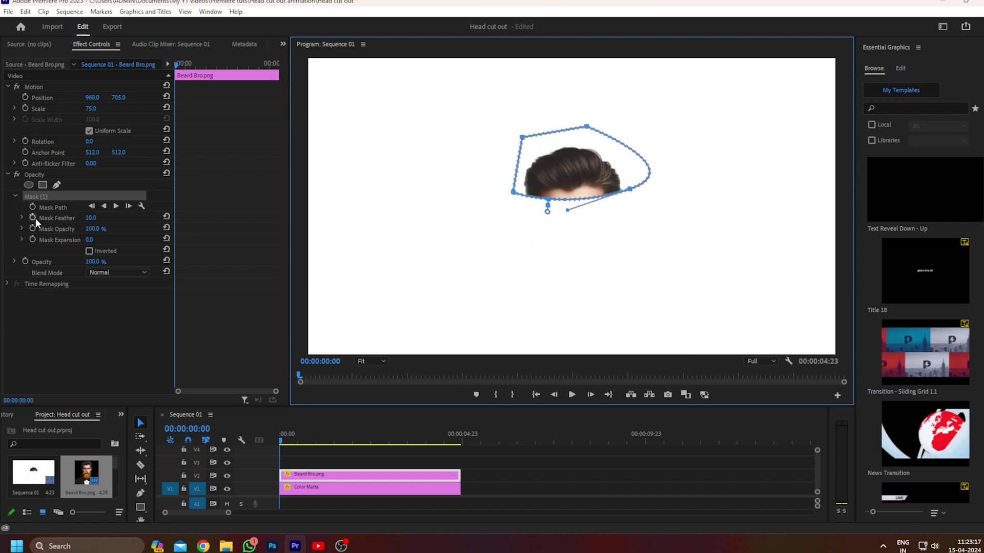
Step: Invert the mask to cut off the hair and duplicate the portrait onto V3
left_click(89, 251)
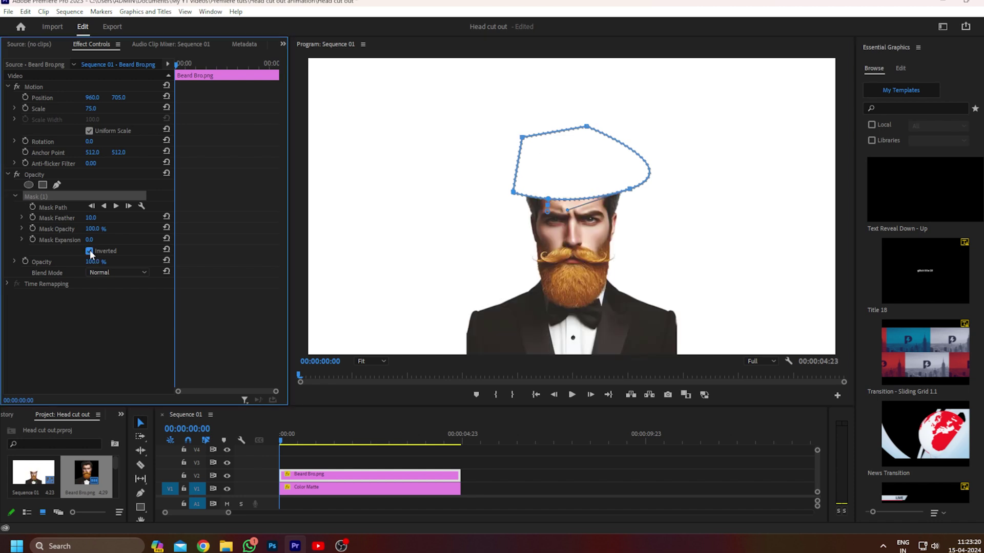
left_click(367, 458)
left_click(352, 478)
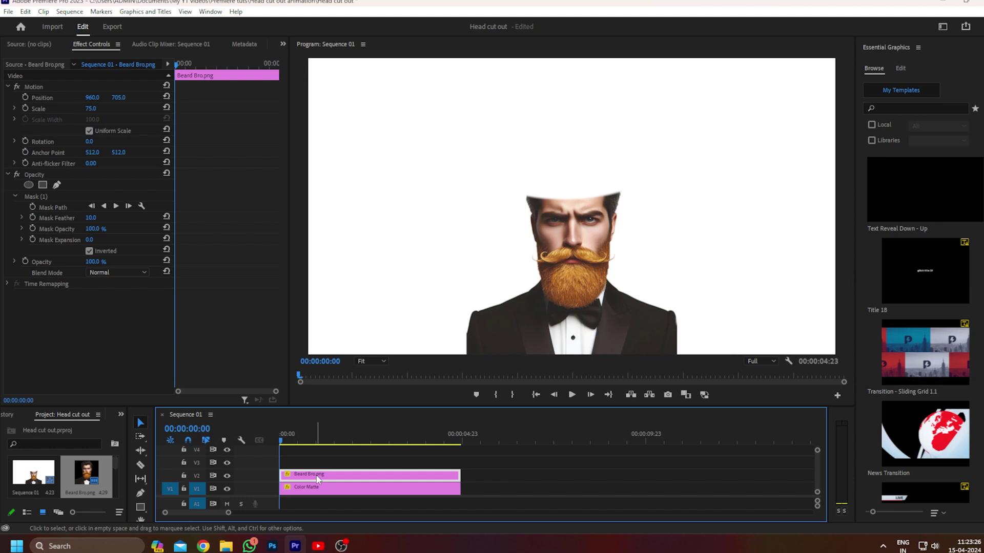
left_click_drag(316, 475, 316, 470, "alt")
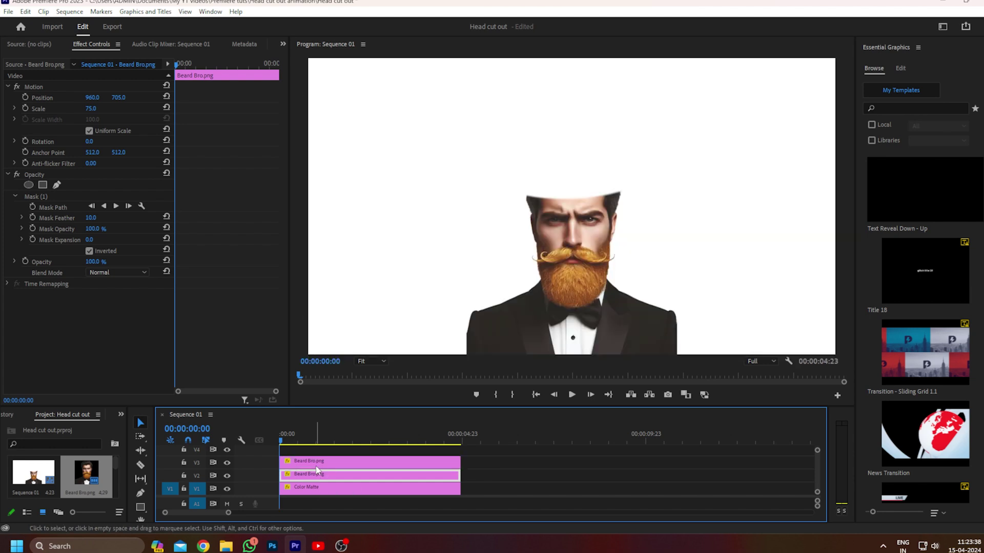
Step: On the V3 copy, un-invert the mask and set Mask Feather to 0
left_click(318, 464)
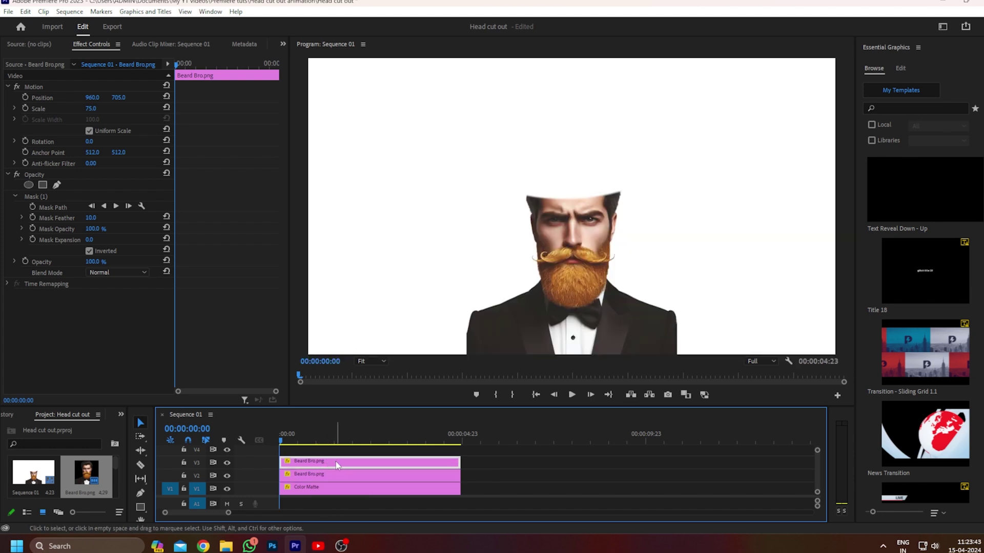
left_click(89, 251)
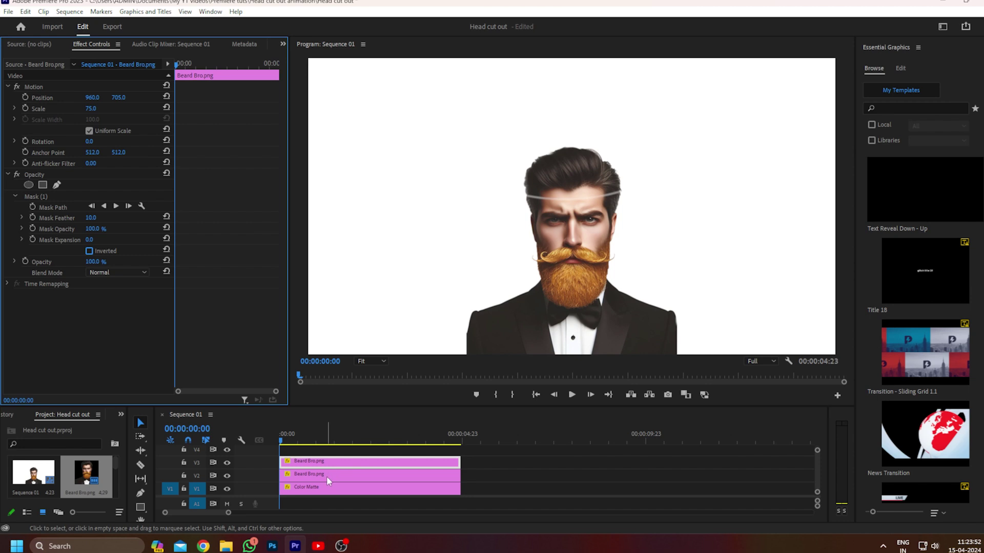
left_click_drag(95, 218, 82, 218)
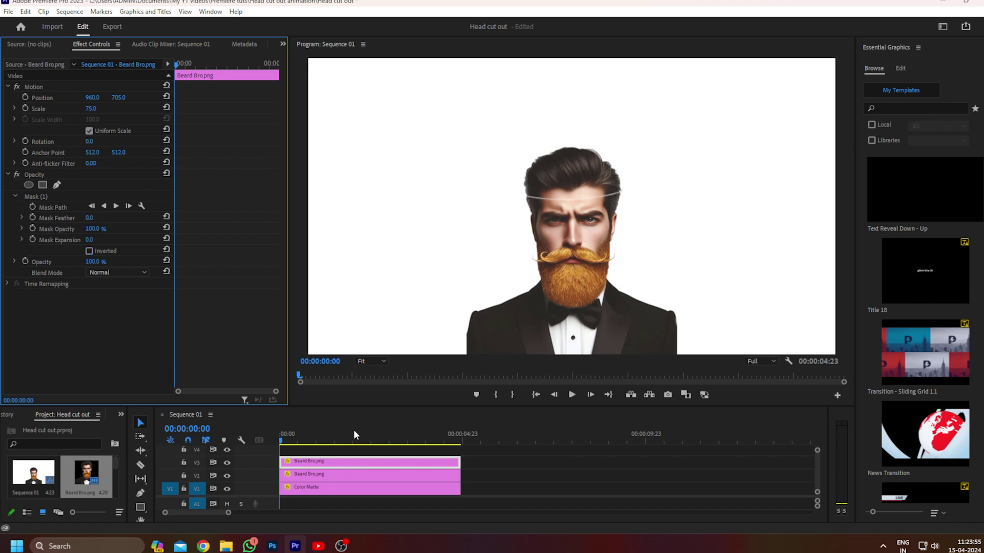
left_click(89, 251)
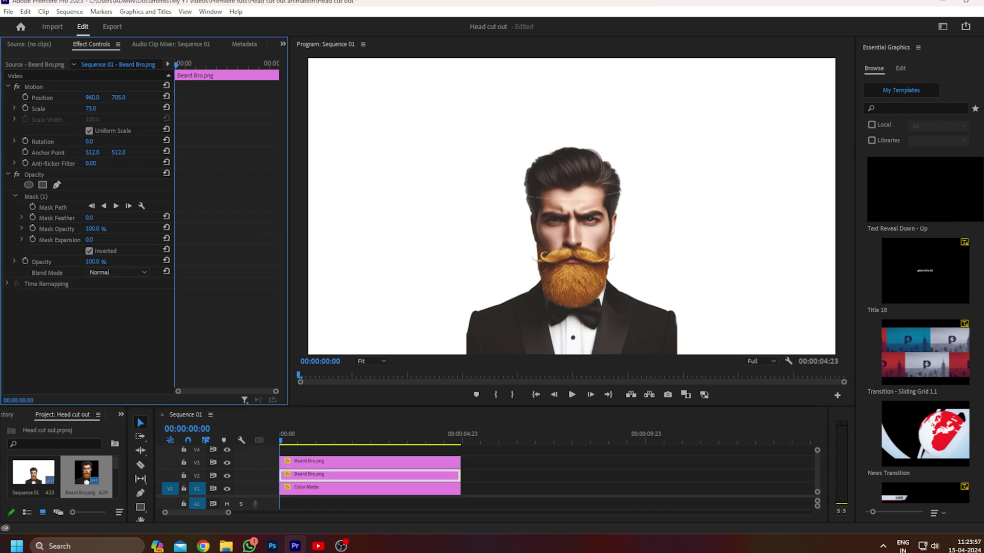
left_click(366, 465)
key("ctrl+z")
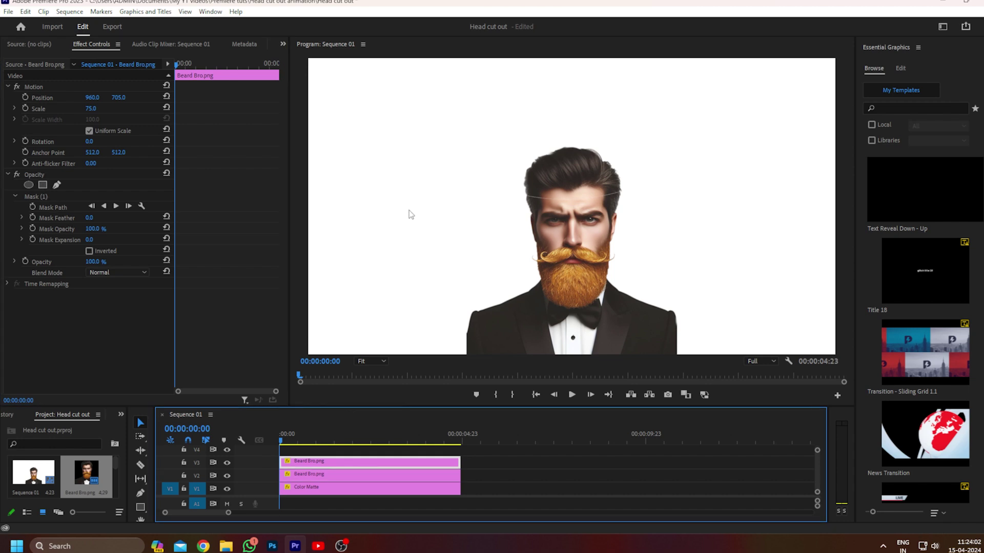
Step: Zoom the preview to 75% and nudge the hair-top layer down to Position Y 707
left_click(371, 361)
left_click(377, 426)
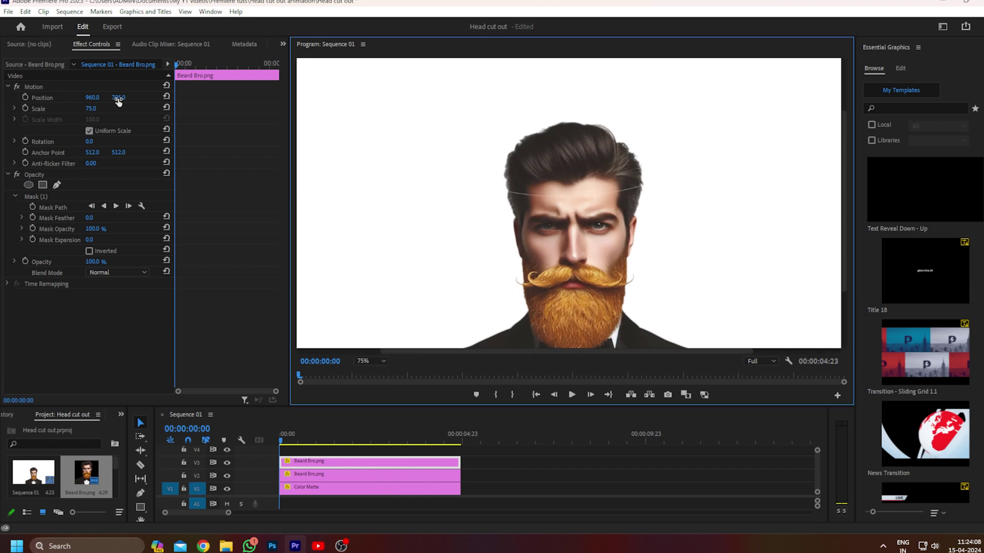
left_click(36, 86)
left_click(580, 161)
key("Down")
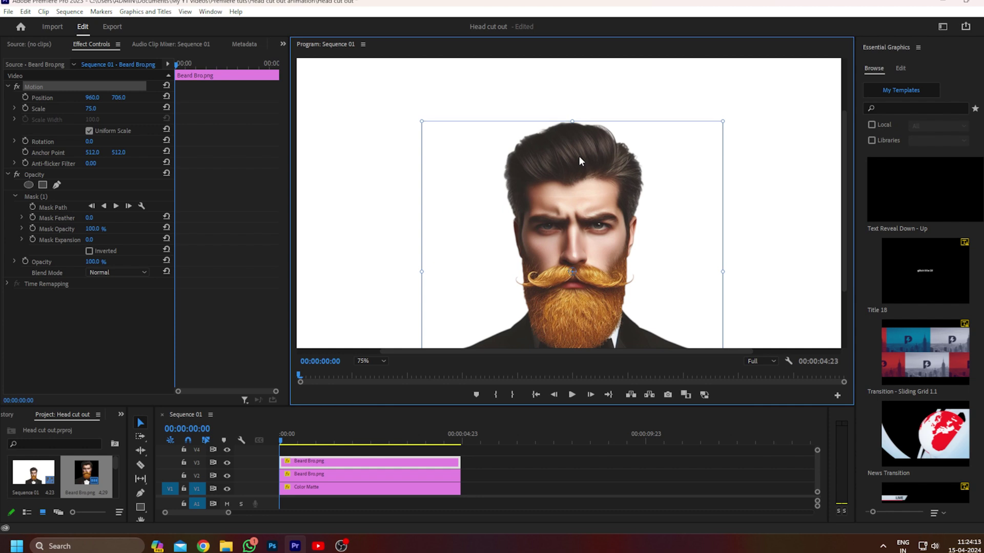
key("Down")
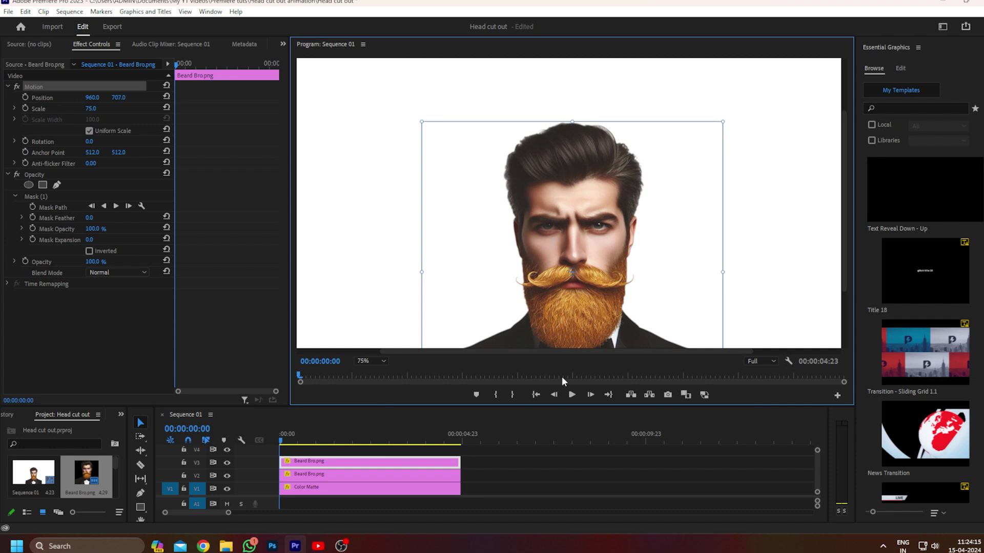
Step: Toggle the hair-top layer to check the join, then move the playhead to frame 23
left_click(500, 477)
left_click(358, 488)
left_click(298, 440)
left_click(227, 475)
left_click(227, 476)
left_click(329, 463)
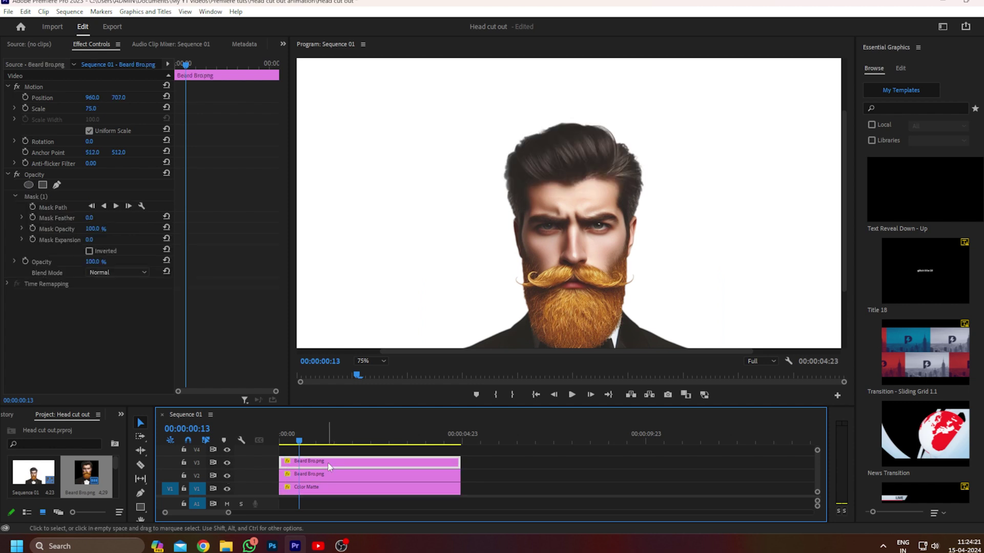
left_click_drag(329, 408, 329, 351)
left_click_drag(299, 384, 251, 385)
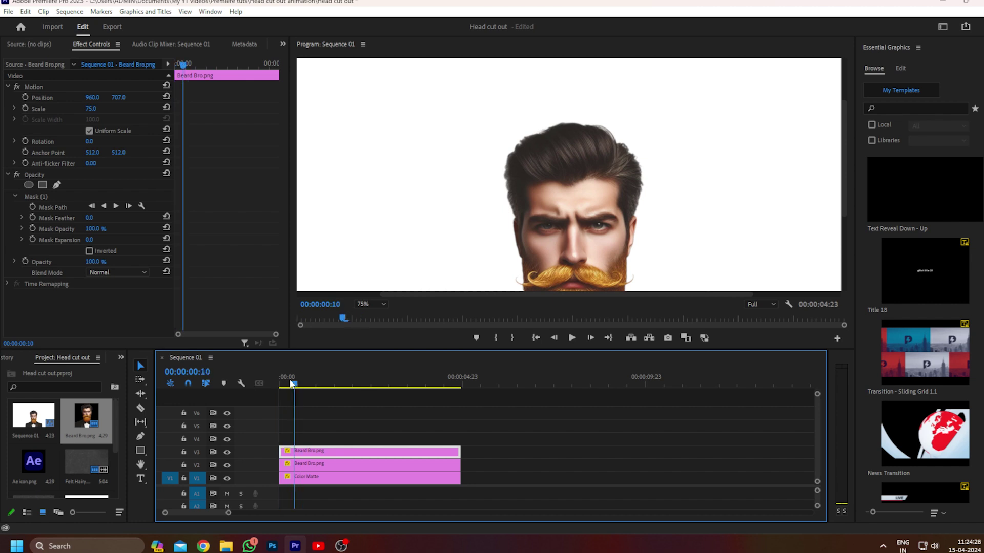
left_click_drag(282, 384, 313, 383)
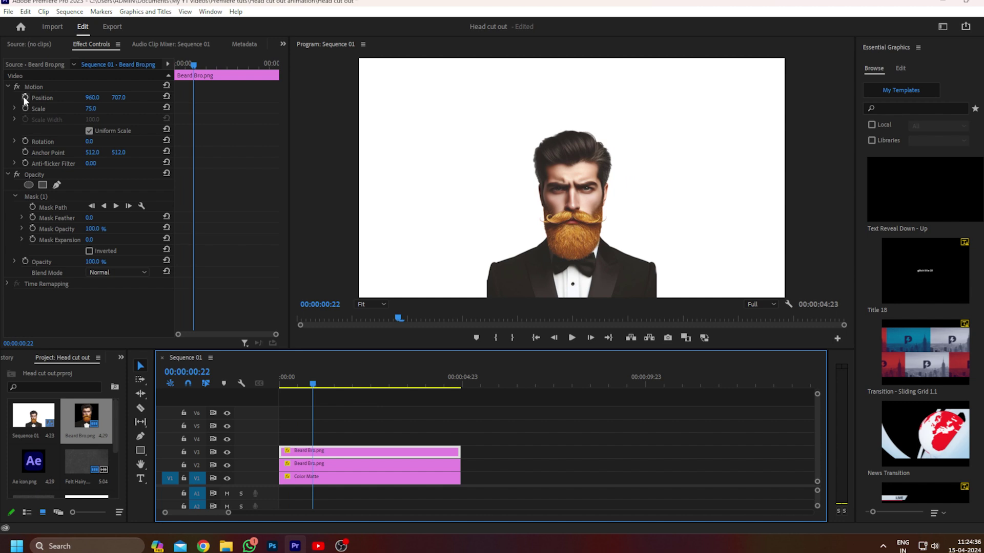
Step: Keyframe the head top's position and rotation, ending at Y 338 with a 42° tilt
left_click(25, 98)
left_click(25, 141)
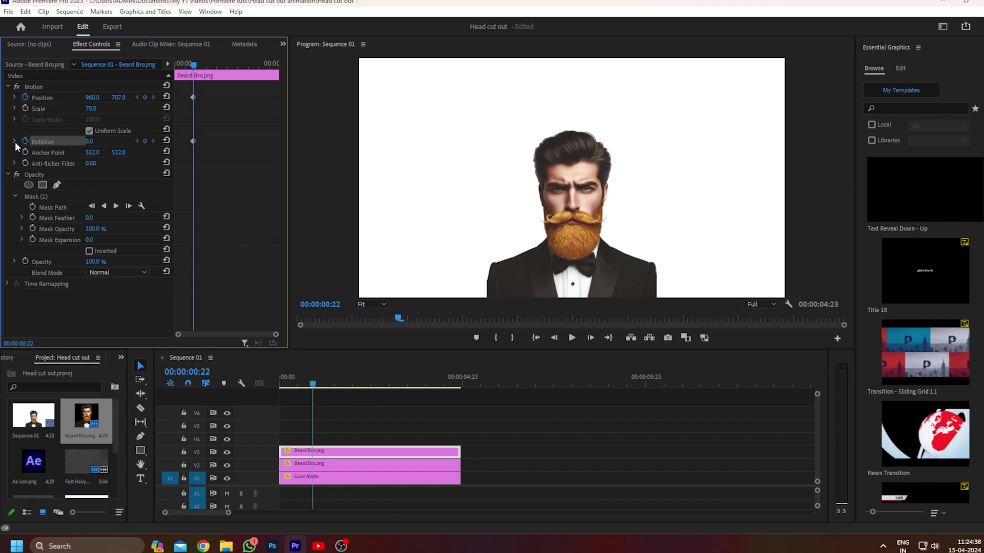
key("space")
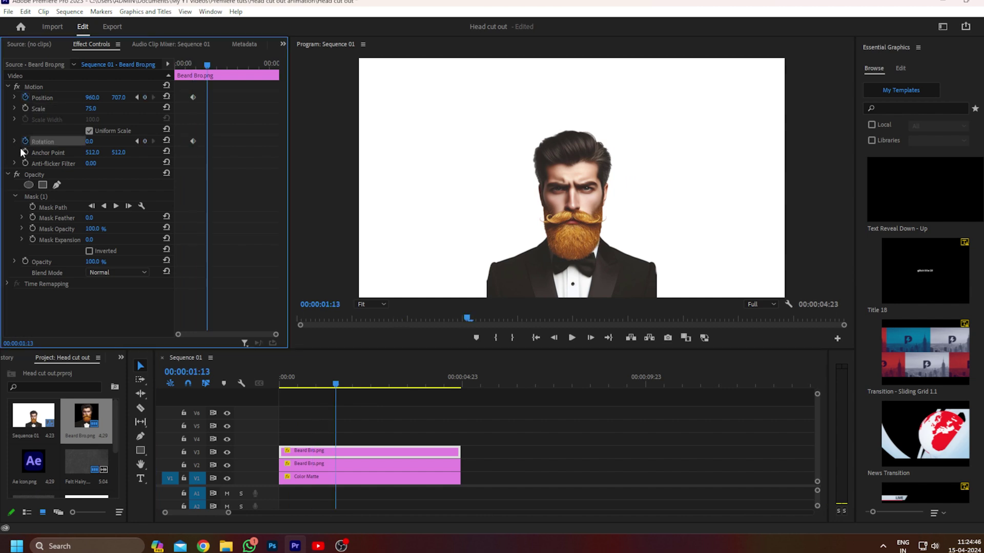
key("space")
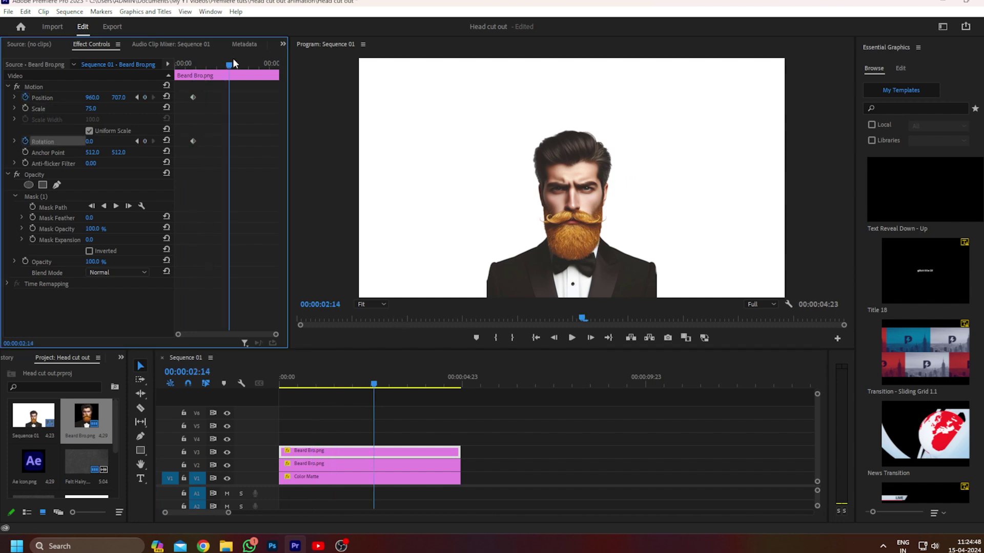
left_click_drag(233, 62, 242, 63)
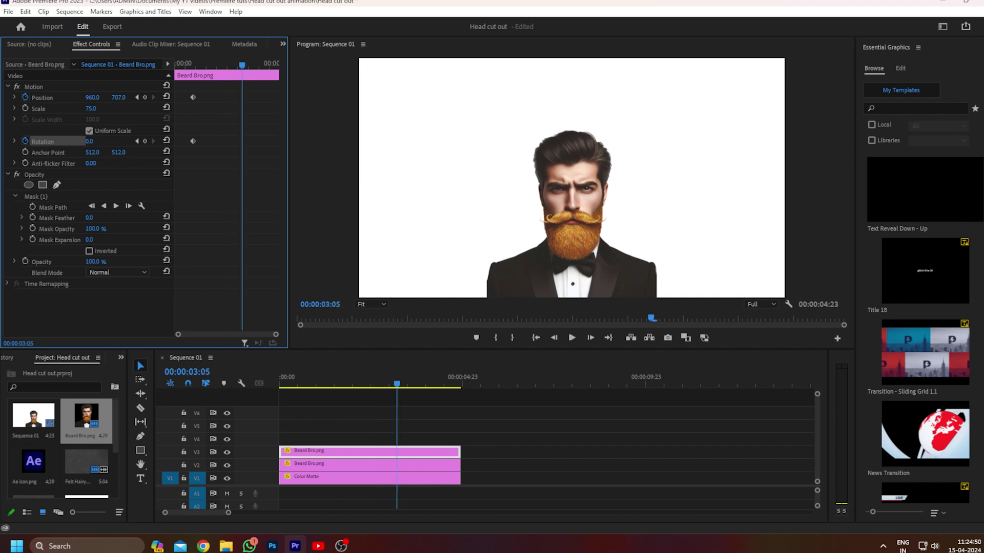
left_click_drag(119, 97, 51, 98)
left_click_drag(90, 141, 116, 141)
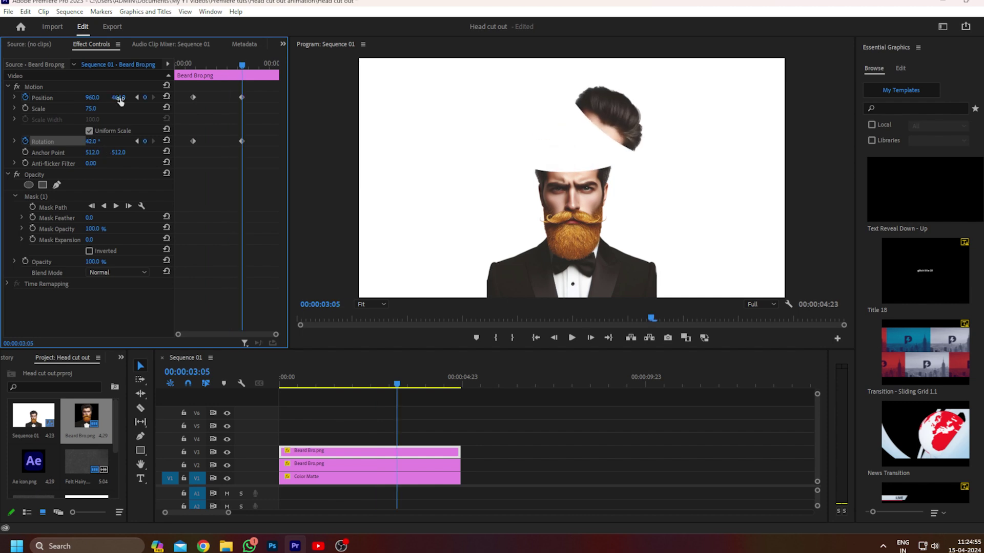
left_click_drag(120, 101, 82, 101)
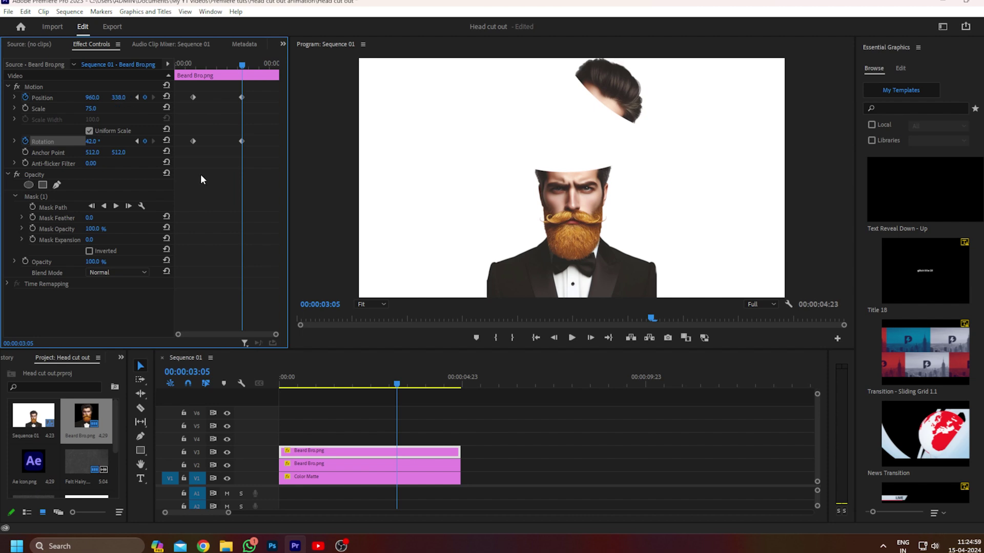
Step: Preview the lift and drag the end keyframes earlier so it opens faster
key("Home")
left_click(236, 358)
key("space")
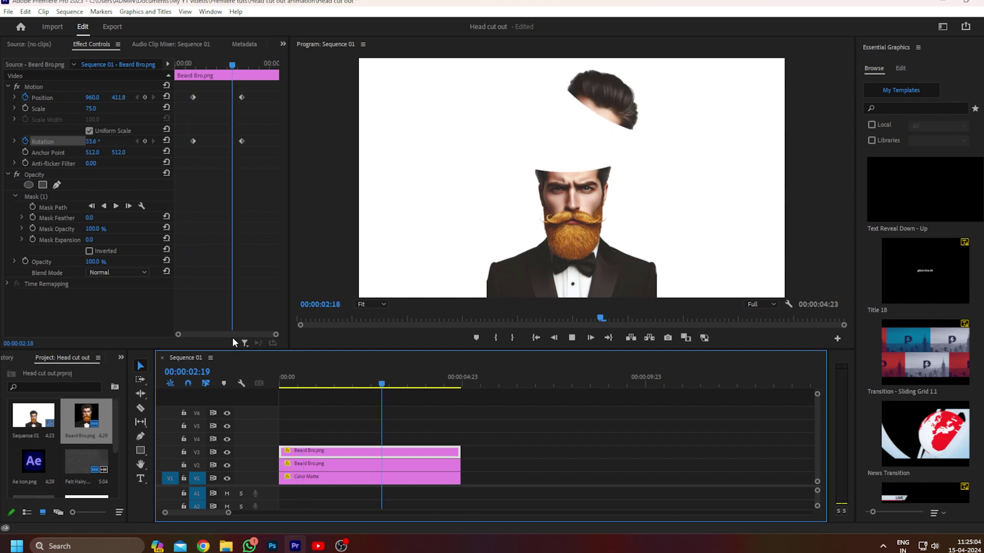
left_click_drag(254, 94, 232, 176)
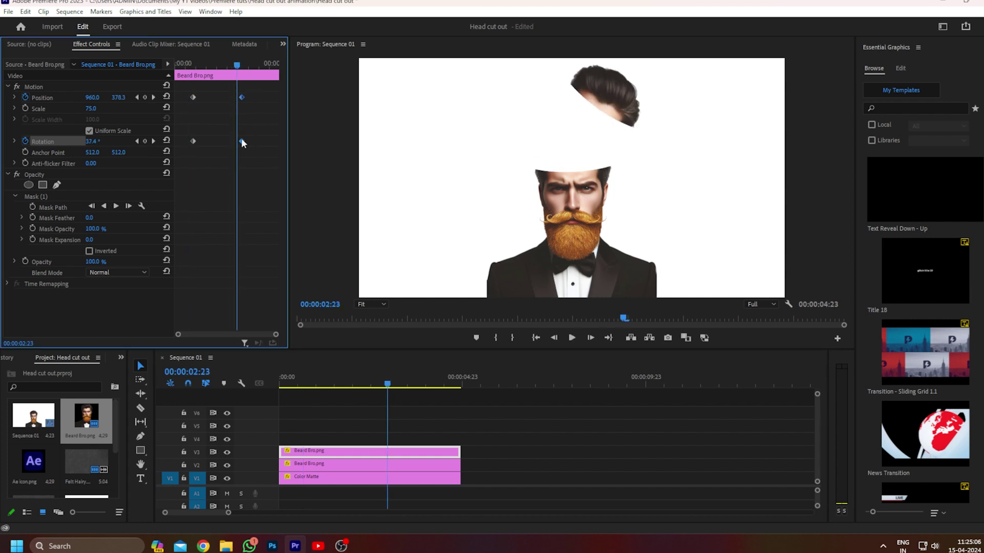
left_click_drag(243, 143, 216, 142)
Step: Replay the faster head-lift animation from the start several times
key("Home")
key("space")
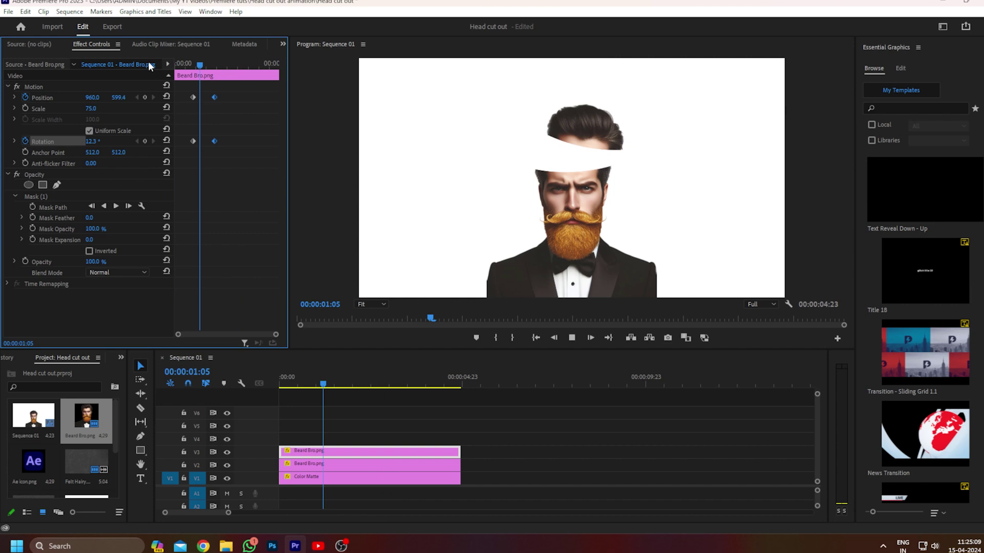
key("space")
key("Home")
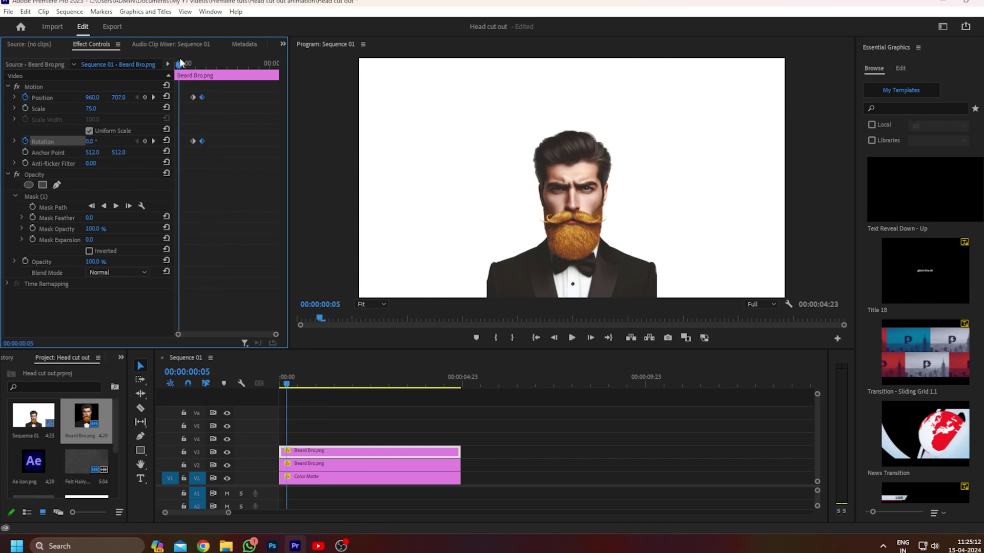
key("space")
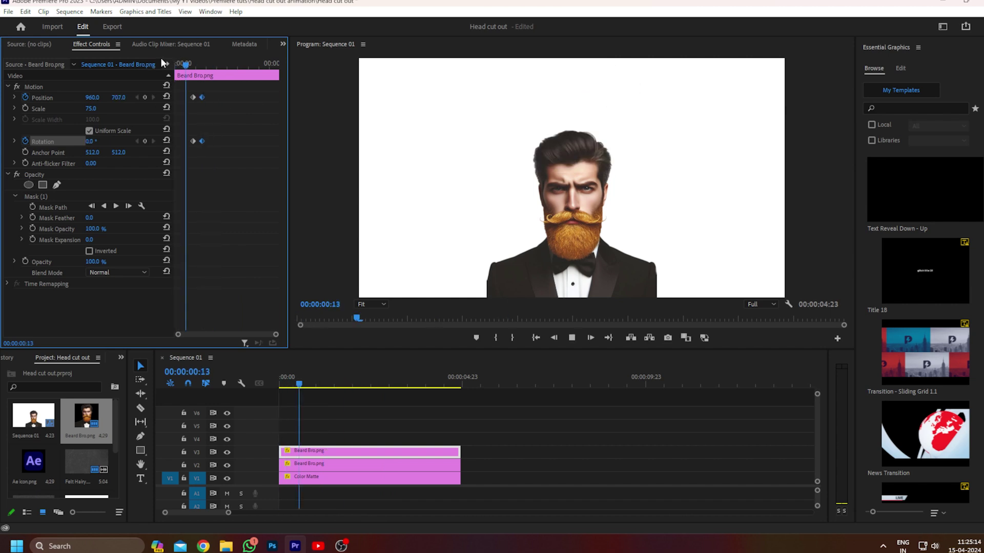
key("space")
key("Home")
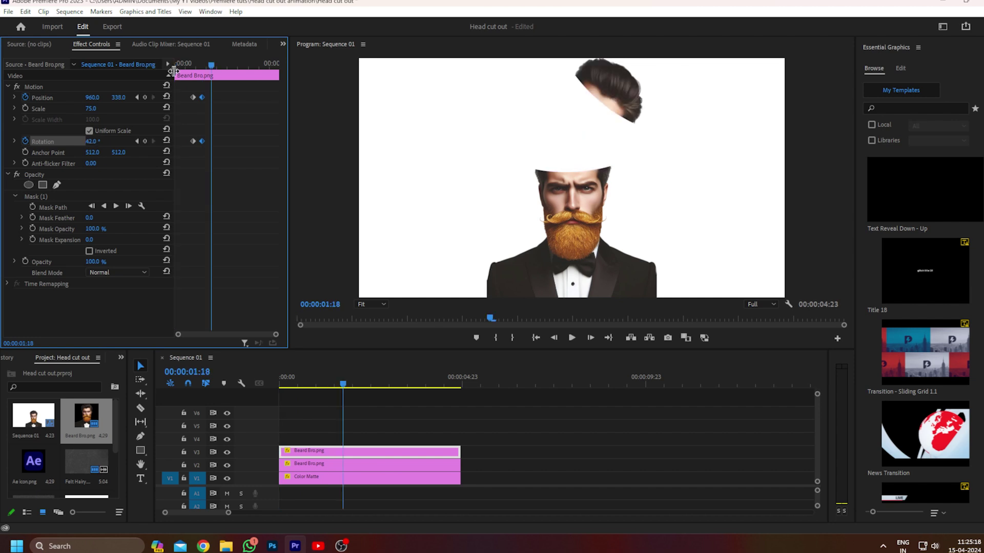
key("space")
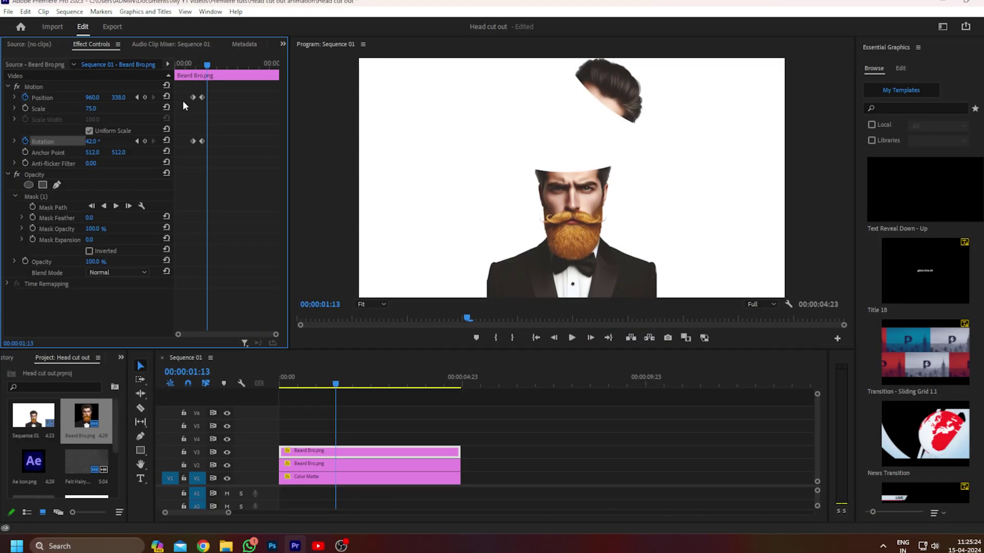
left_click(302, 377)
Step: Set the Program monitor to 75%, make it taller, and pick the Ellipse tool
mouse_move(303, 377)
left_mouse_down()
mouse_move(266, 377)
mouse_move(305, 379)
left_mouse_up()
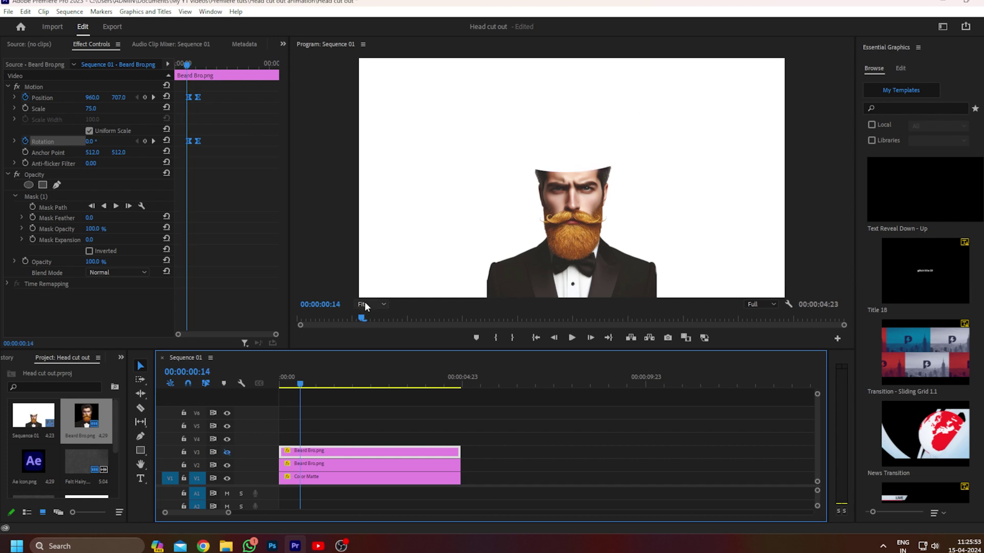
left_click(364, 304)
left_click(364, 361)
left_click_drag(519, 351, 508, 400)
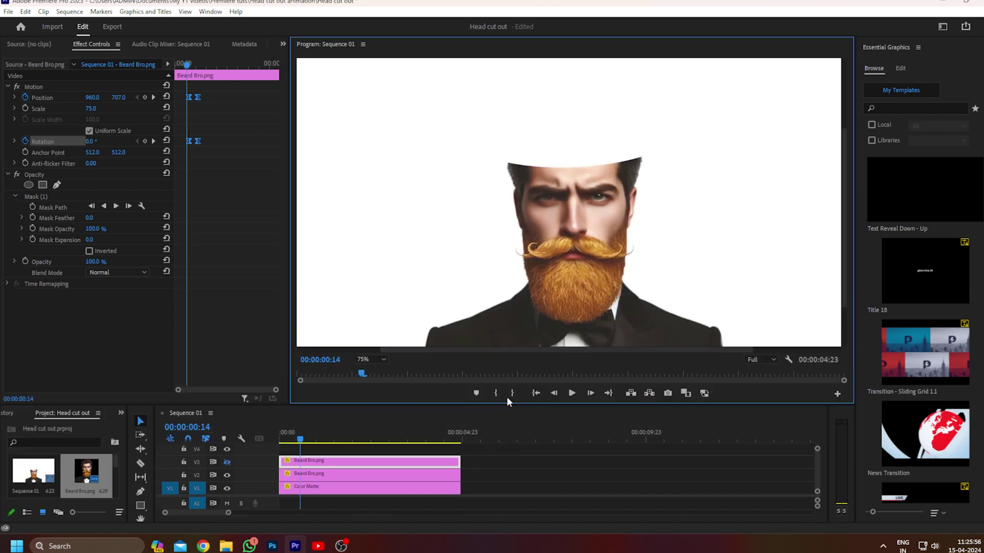
left_click(140, 507)
left_click(163, 516)
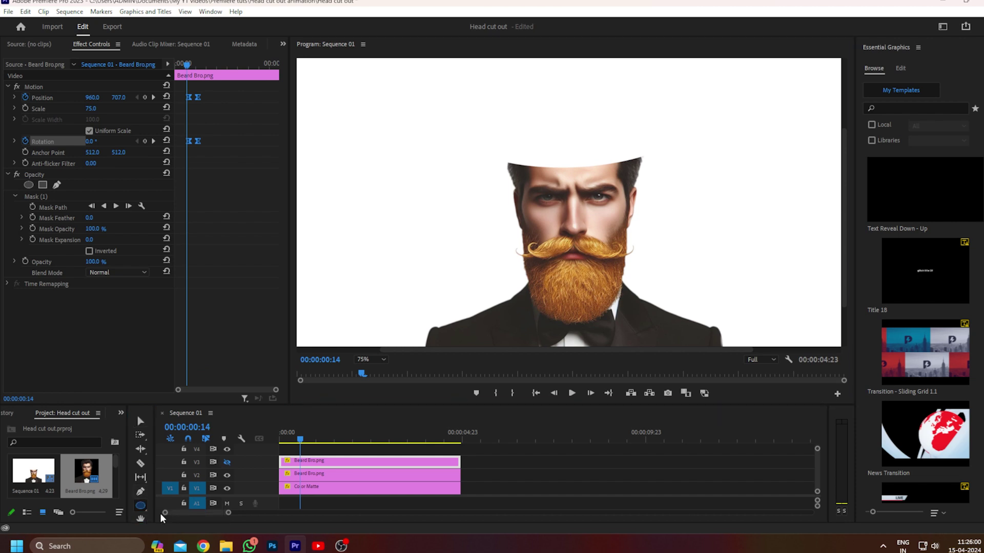
Step: Draw an ellipse over the head top and fill it with orange-red EC4800
left_click_drag(508, 143, 646, 172)
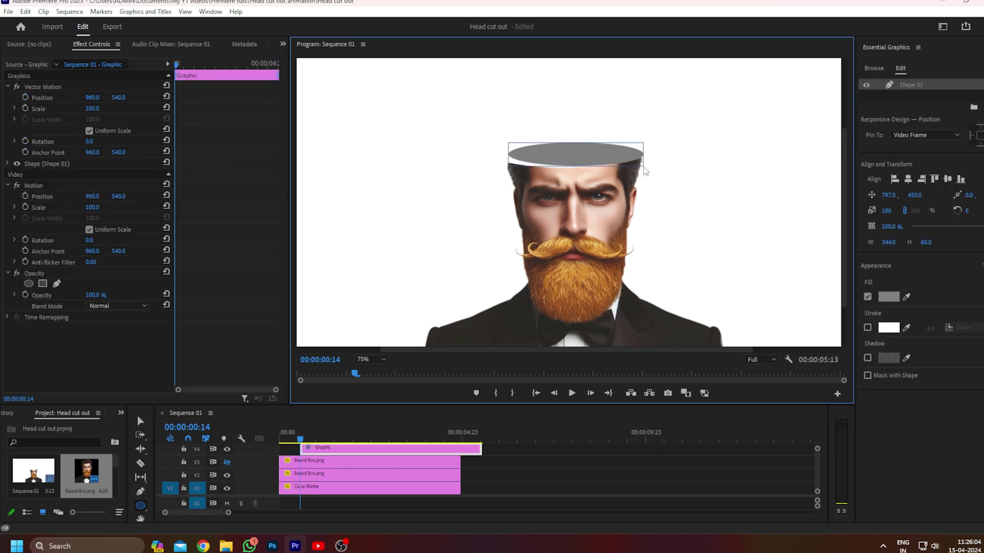
left_click(889, 298)
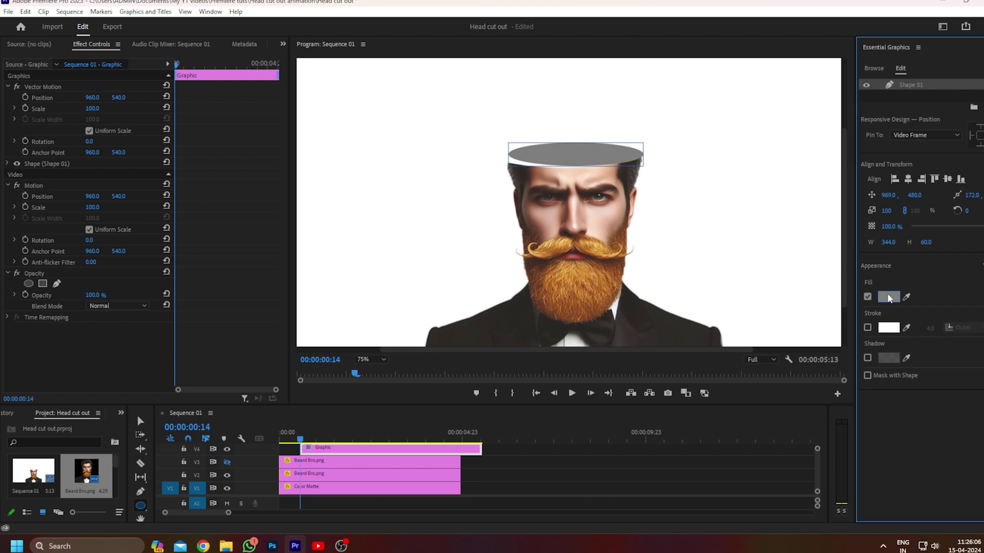
left_click(889, 297)
left_click(508, 330)
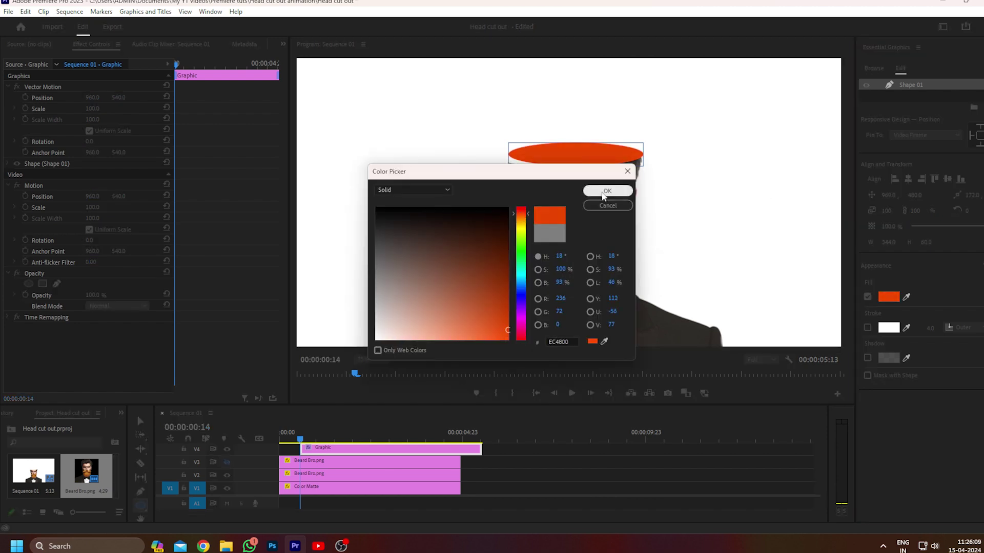
left_click(607, 191)
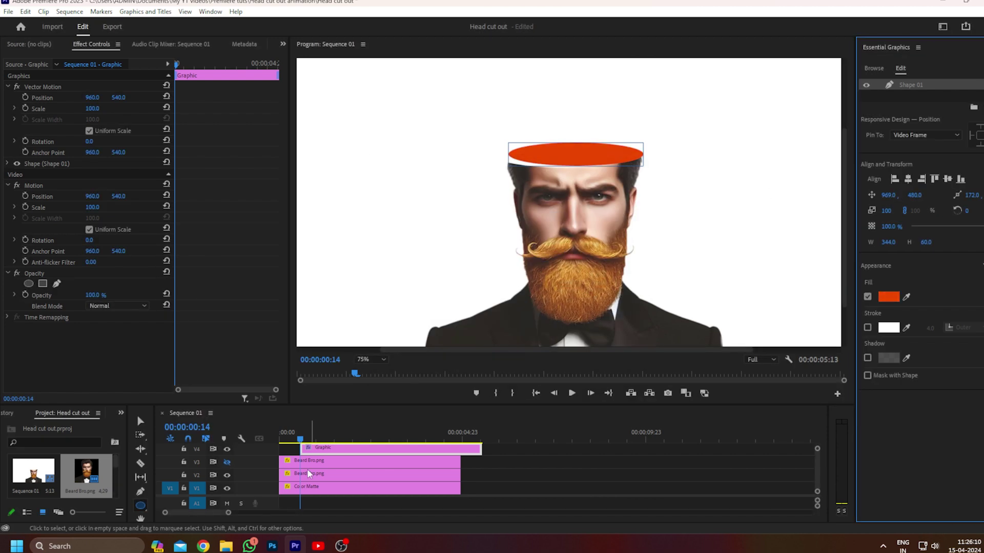
Step: Nudge the ellipse onto the head opening and move both Beard Bro.png clips up to V6 and V5
key("v")
left_click_drag(589, 162, 587, 166)
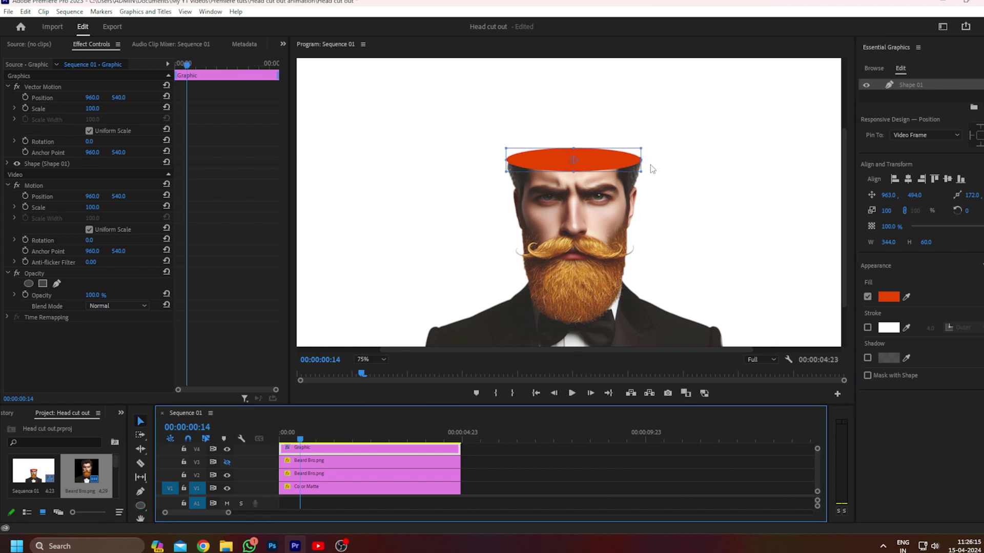
left_click_drag(430, 460, 431, 410)
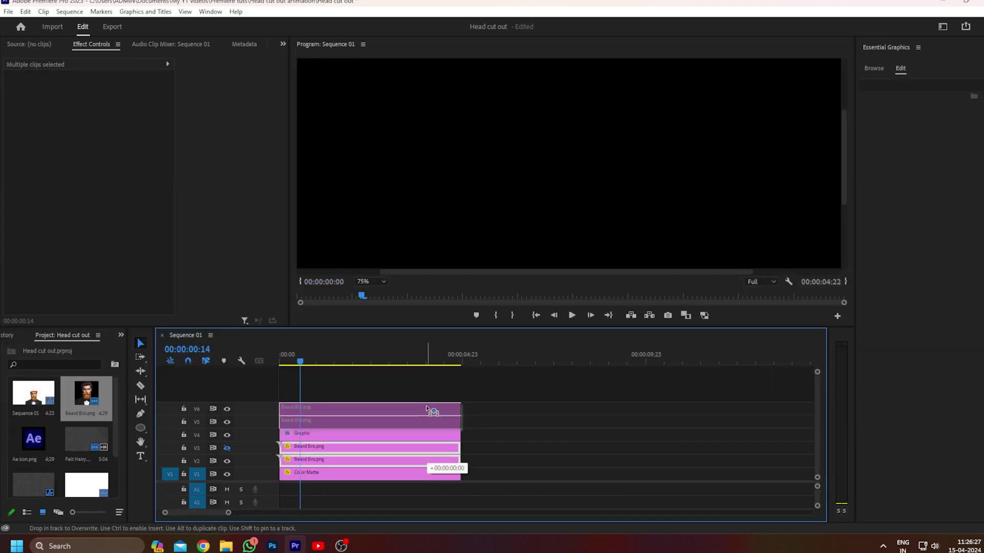
left_click_drag(328, 434, 326, 460)
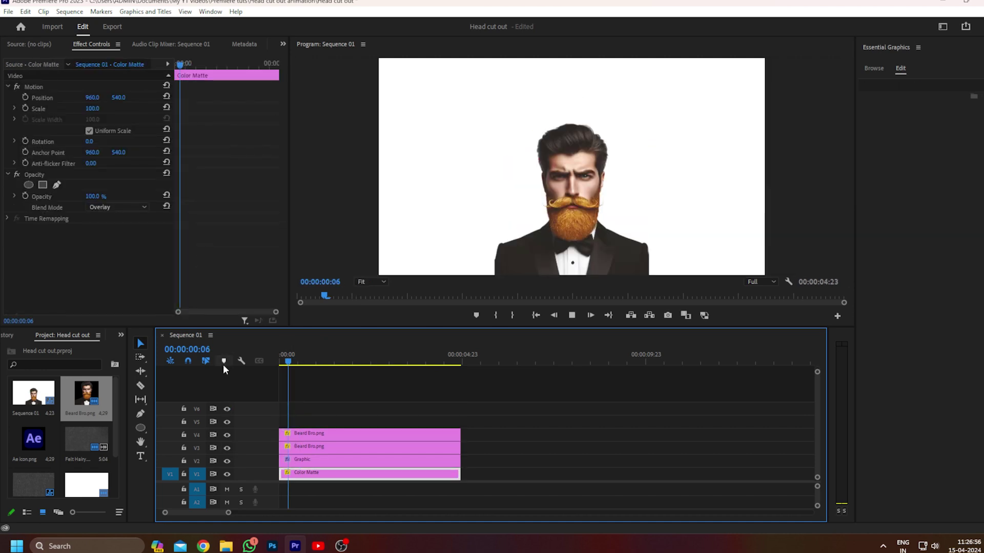
key("space")
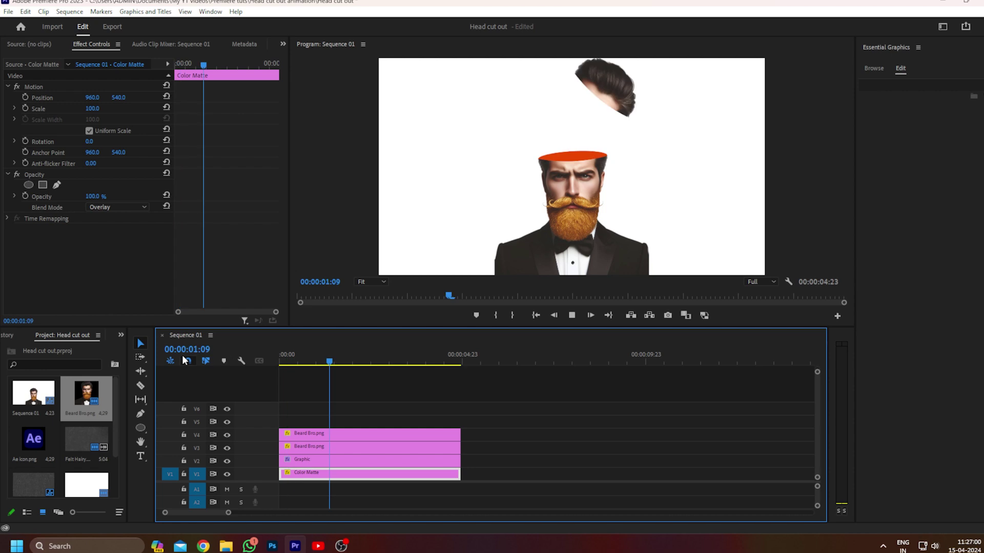
key("space")
key("Home")
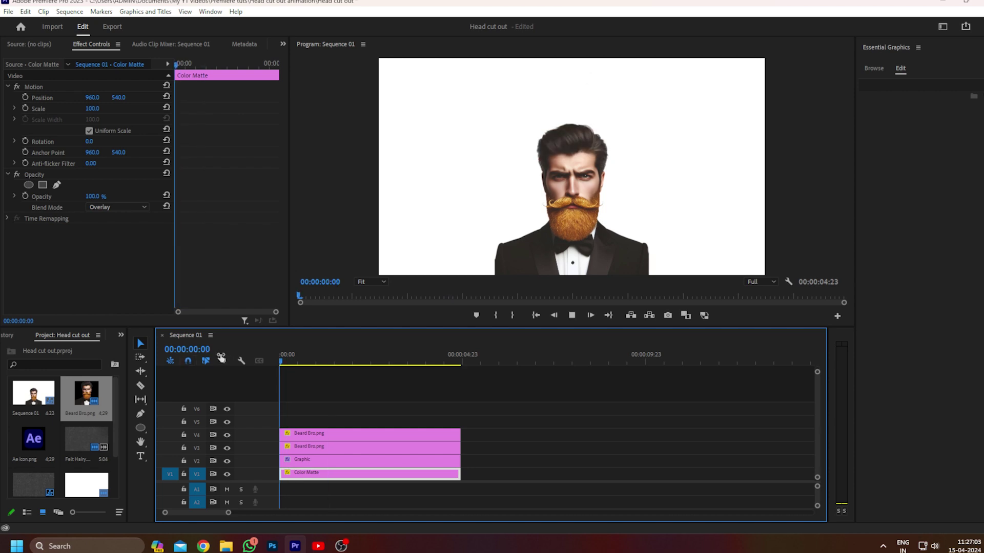
key("space")
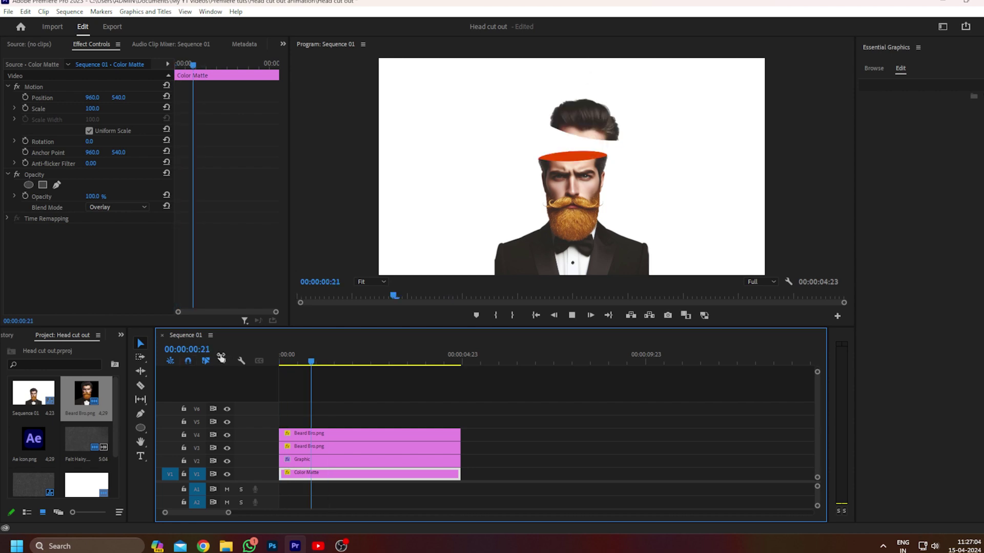
key("space")
key("Home")
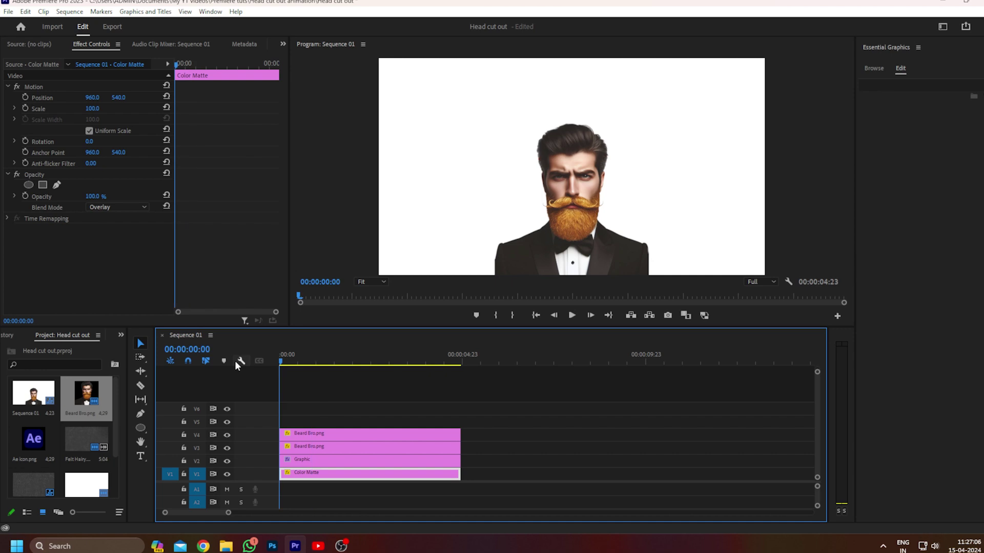
left_click(318, 361)
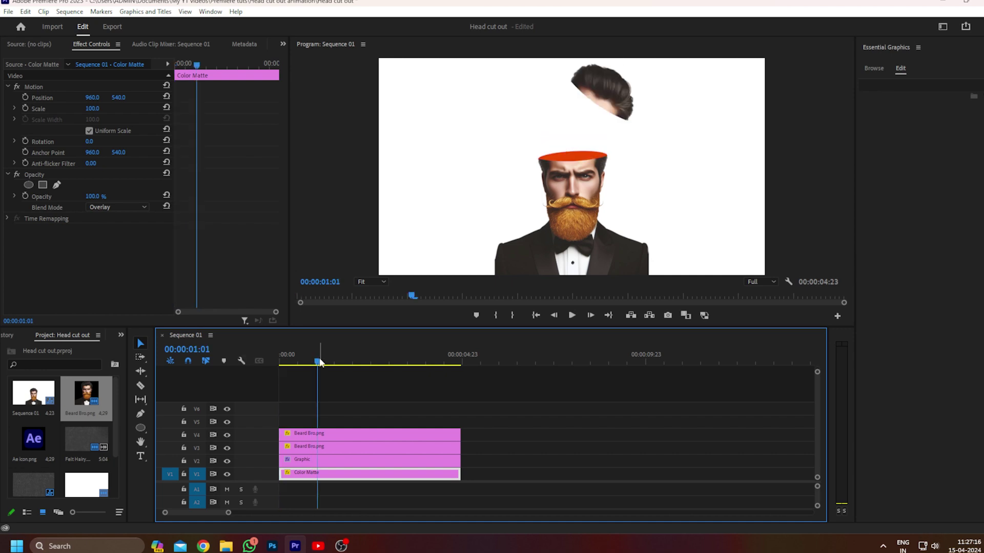
left_click_drag(319, 363, 318, 362)
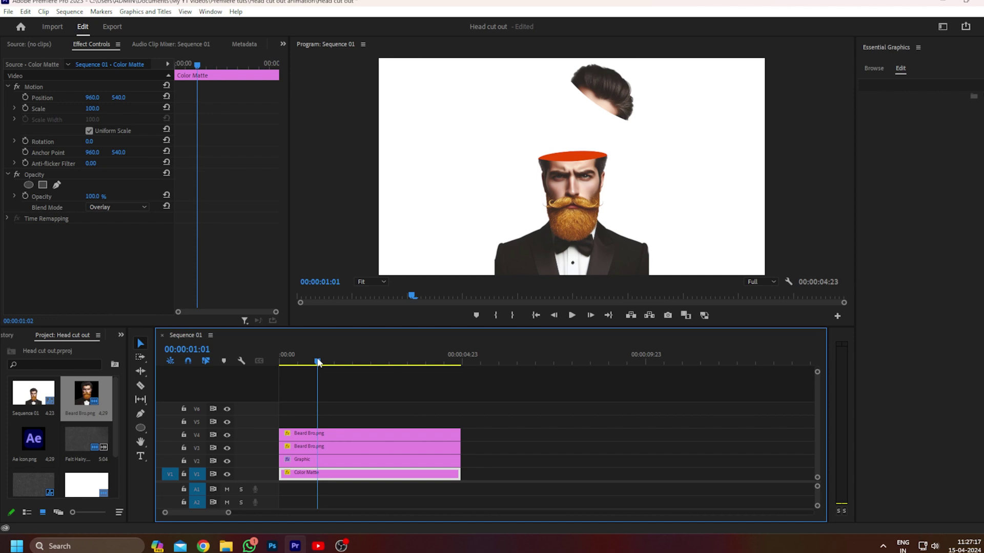
key("Home")
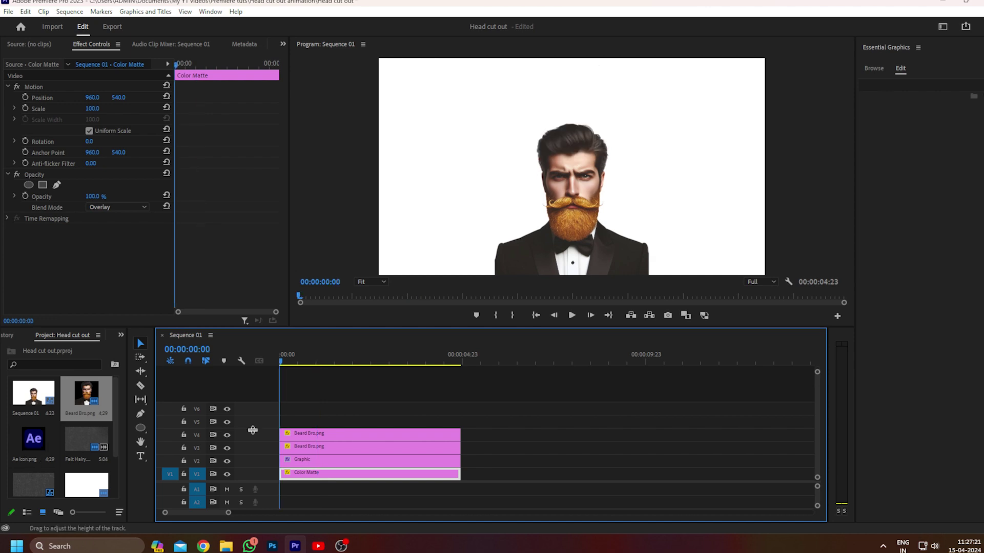
left_click_drag(297, 401, 330, 447)
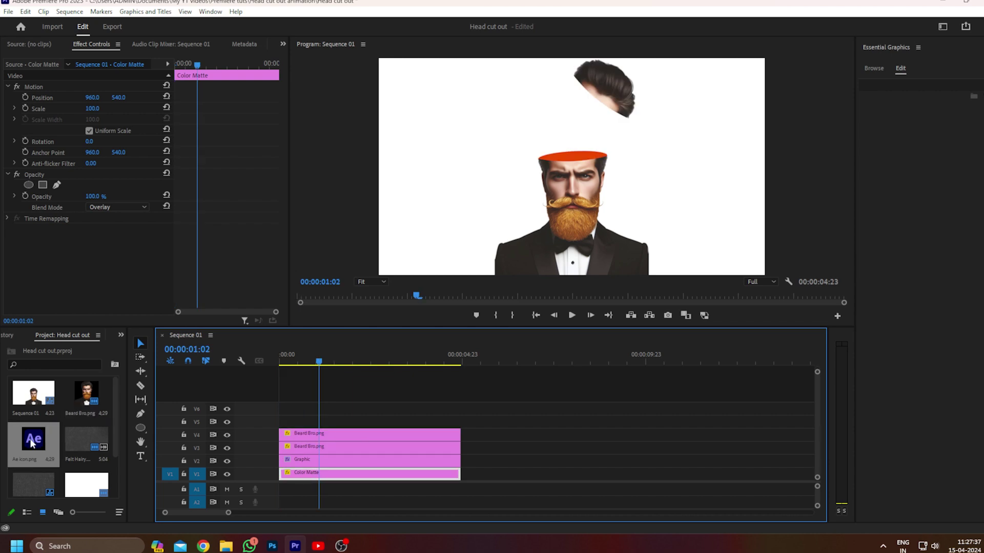
left_click_drag(31, 444, 314, 458)
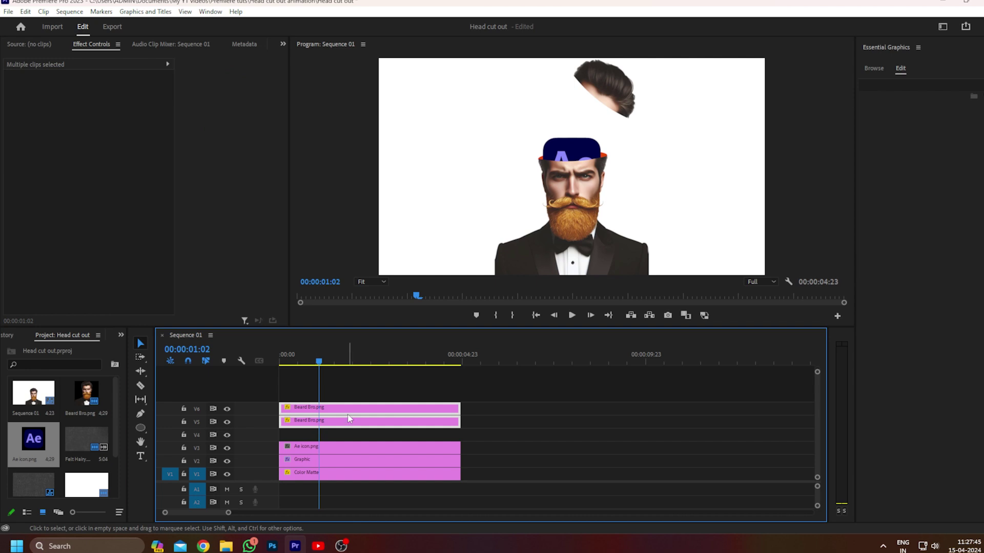
Step: Shift both Beard Bro.png clips down one track and park the playhead at 00:00:00:17
key("alt+Down")
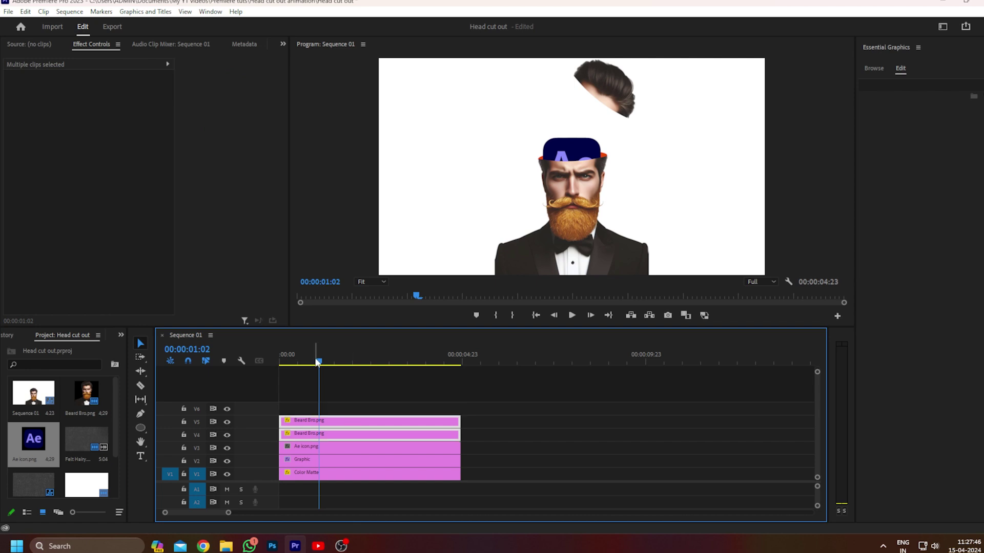
mouse_move(318, 361)
left_mouse_down()
mouse_move(282, 363)
mouse_move(311, 360)
left_mouse_up()
left_click(335, 427)
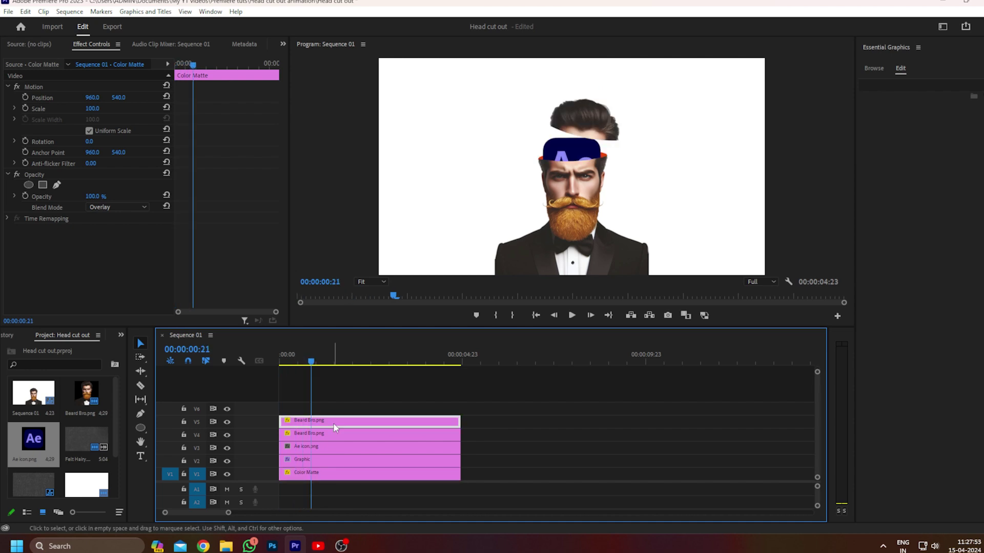
key("Left")
key("Left")
key("Left")
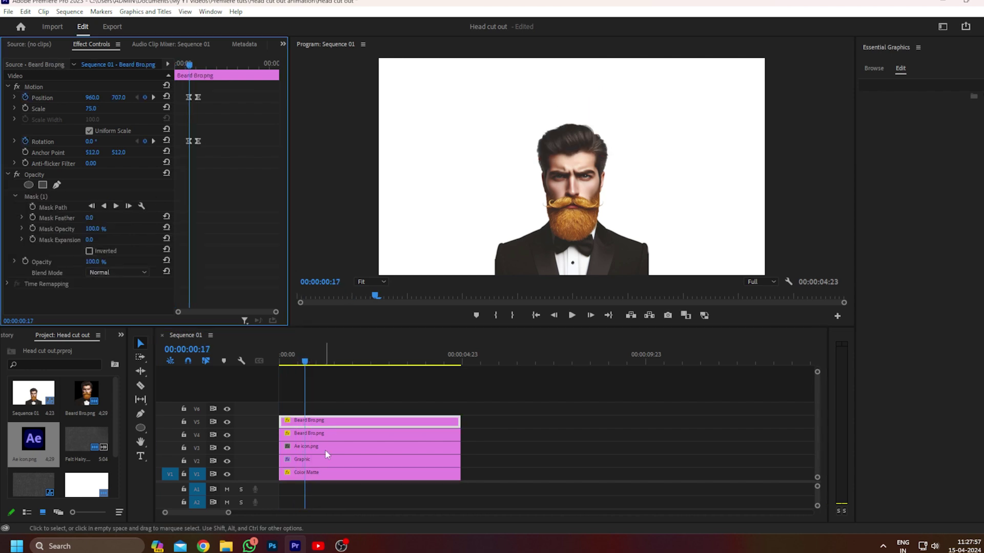
Step: Start a Position keyframe for Ae icon.png at 00:00:00:17 and set its scale to 80
left_click(324, 450)
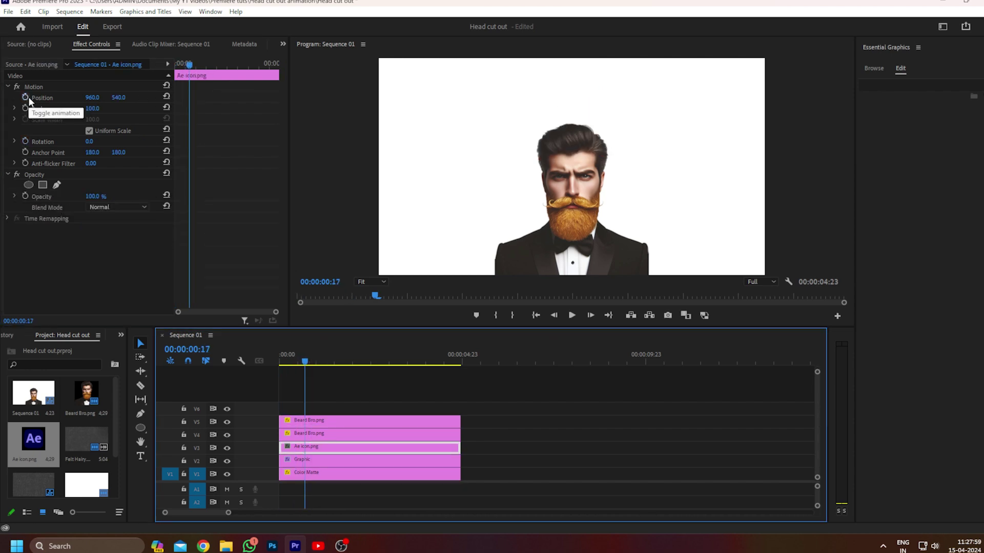
left_click(26, 98)
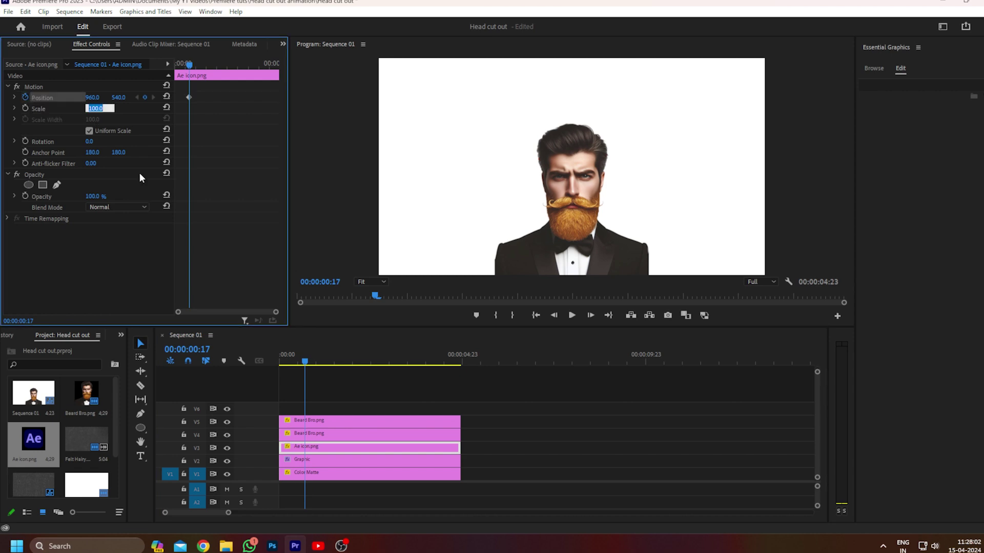
type("80")
key("Return")
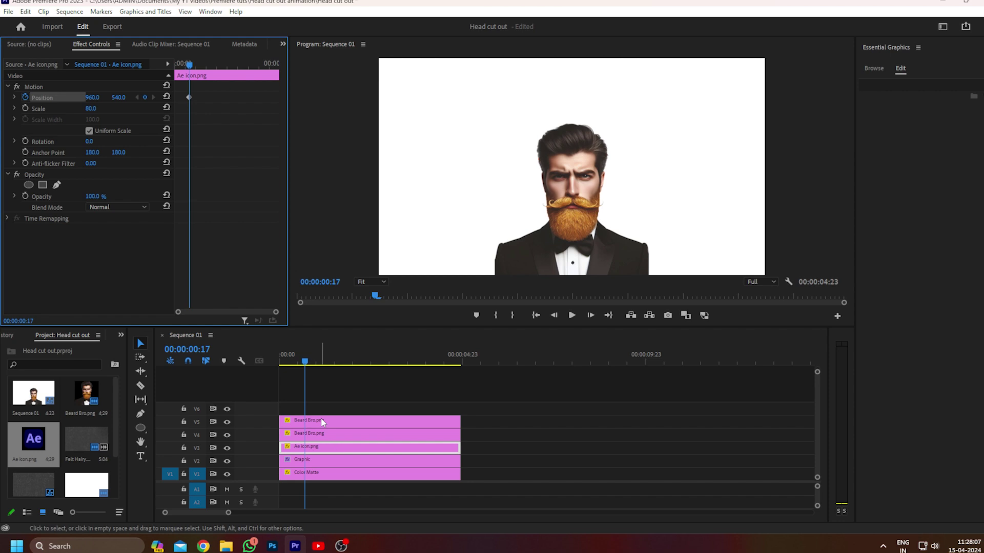
Step: Keyframe the Ae icon rising from the head to position 647.6, 414.3 by 00:00:01:02
left_click(309, 361)
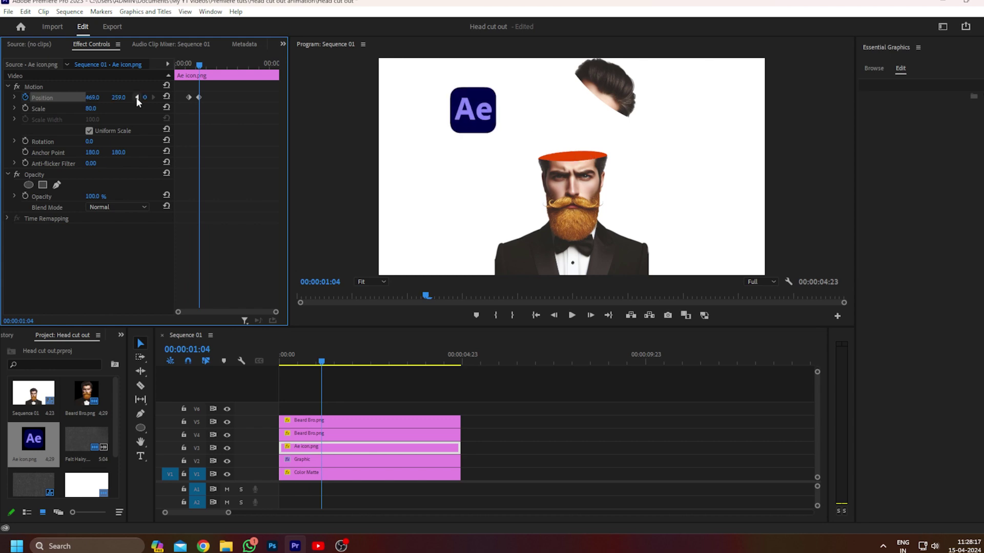
left_click(137, 98)
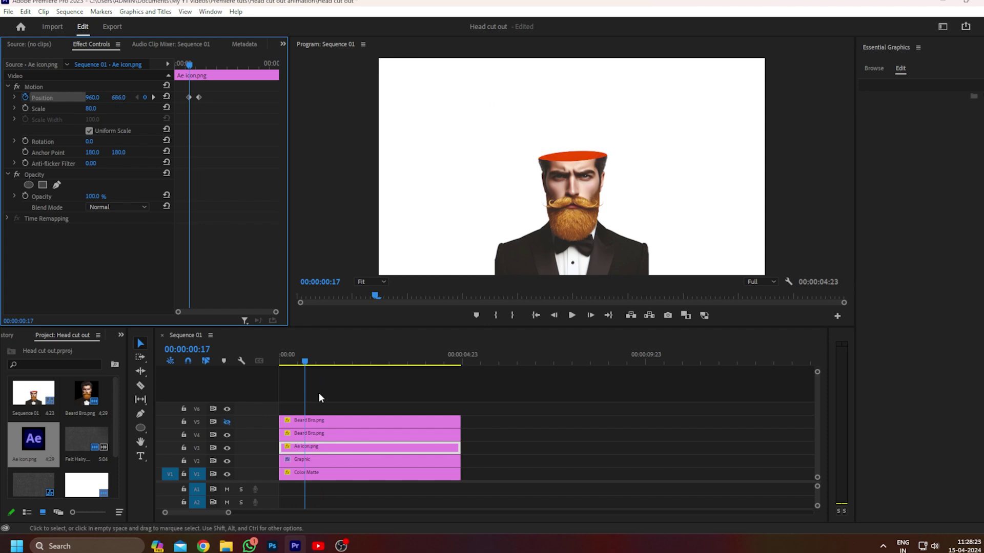
left_click(318, 392)
key("Home")
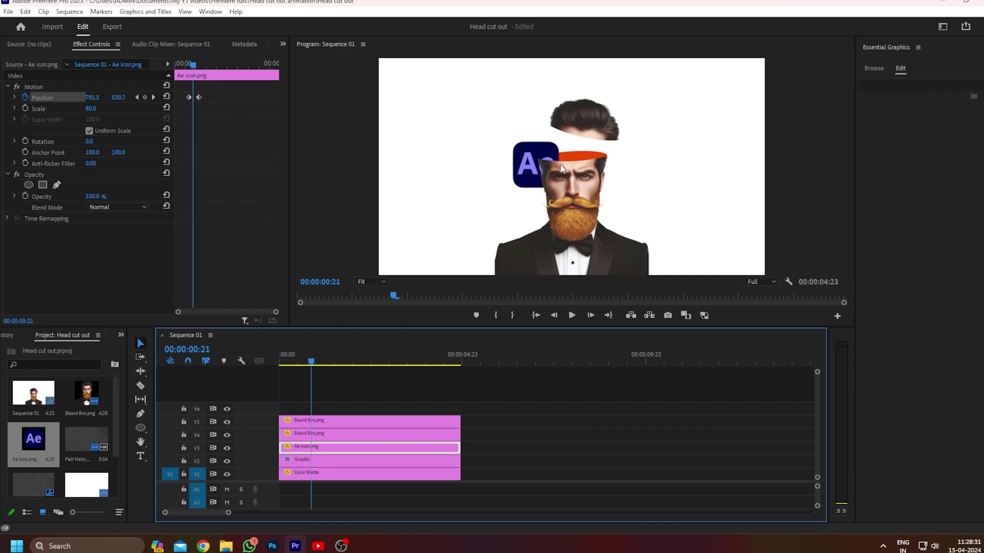
left_click(320, 362)
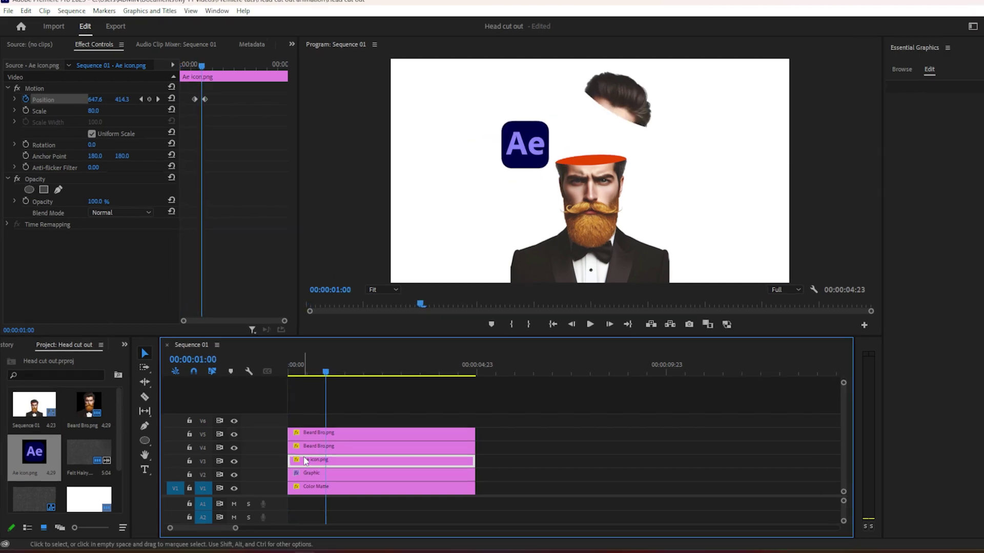
left_click(51, 87)
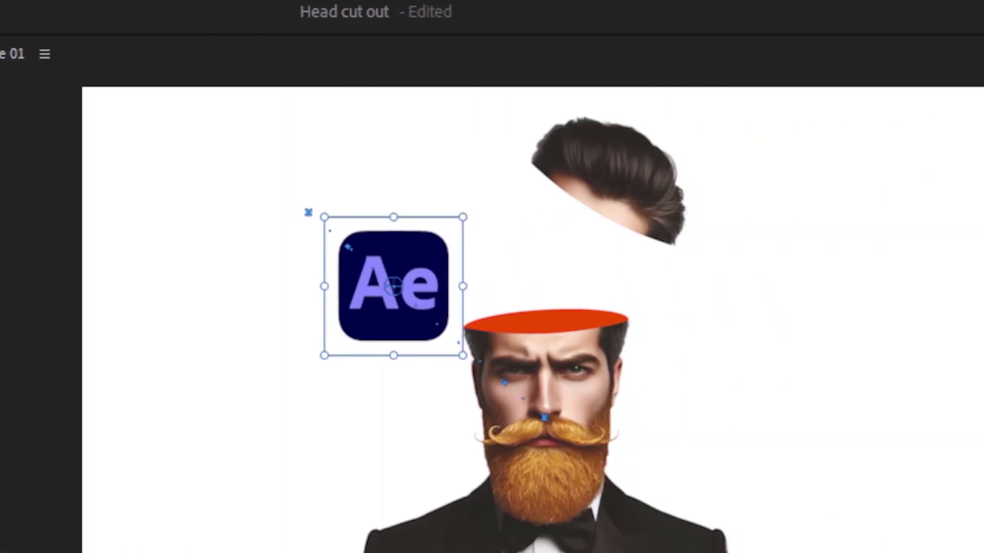
Step: Zoom the preview around the icon and play the animation from the start to check it
key("=")
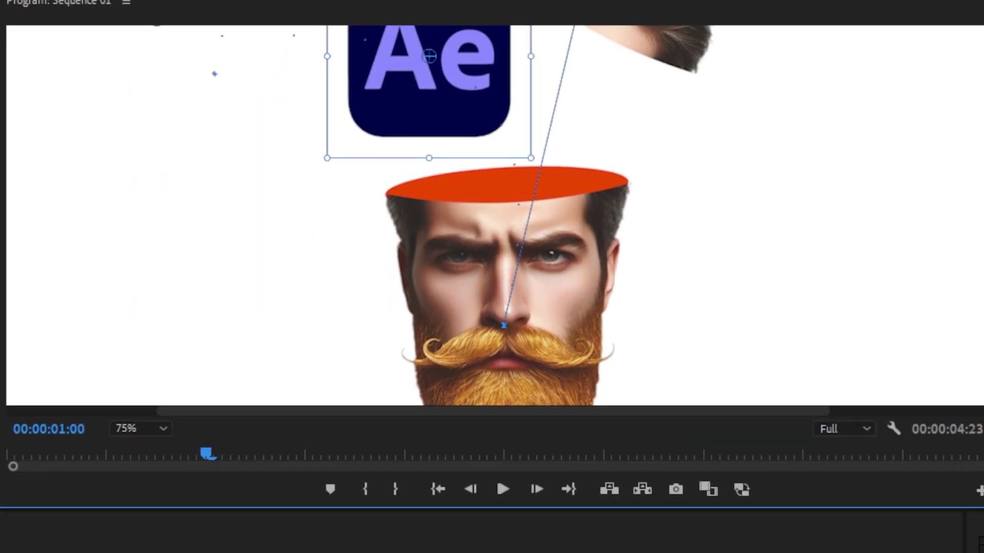
key("Home")
key("space")
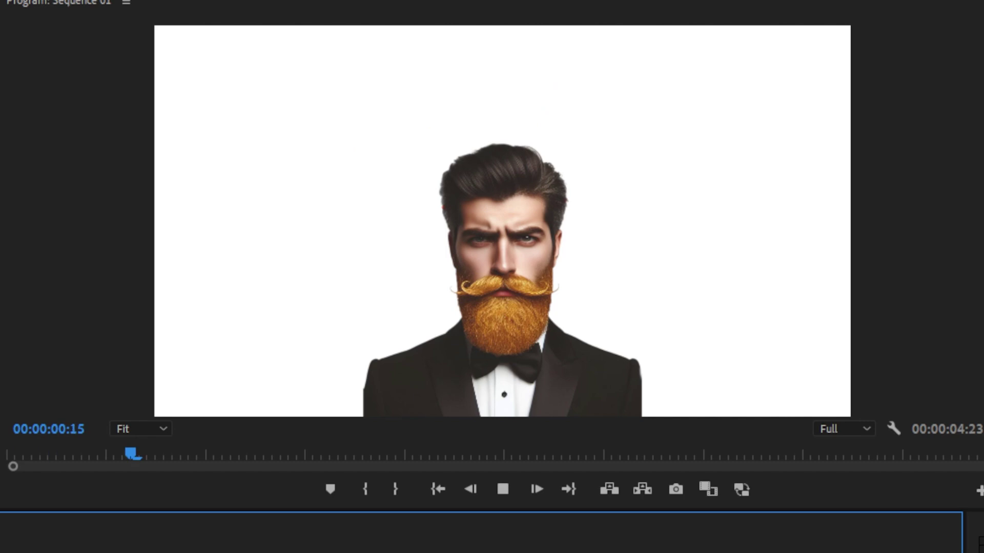
key("space")
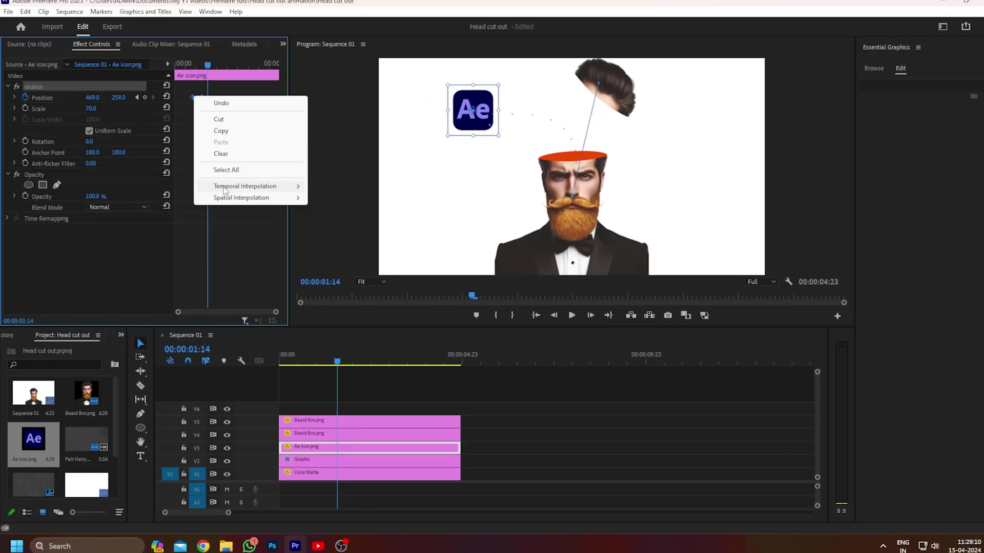
Step: Give the Ae icon's position keyframes Ease In and bend its motion path into a curve
right_click(202, 98)
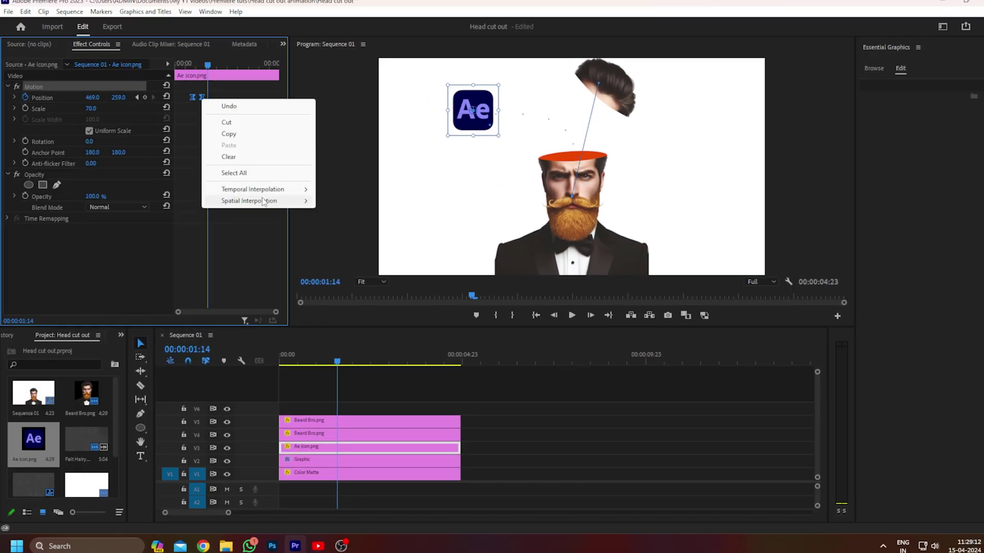
left_click(370, 251)
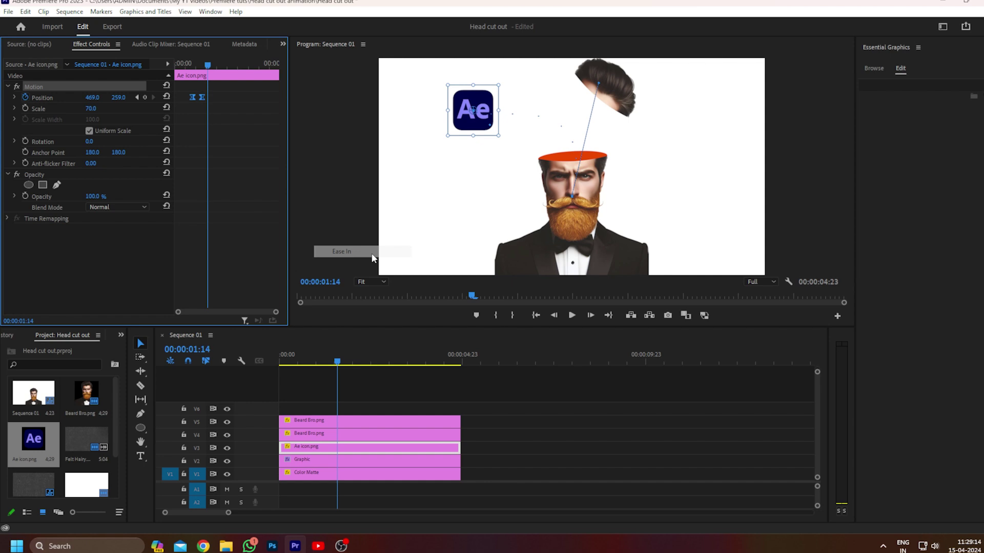
key("shift+Right")
left_click_drag(603, 121, 608, 132)
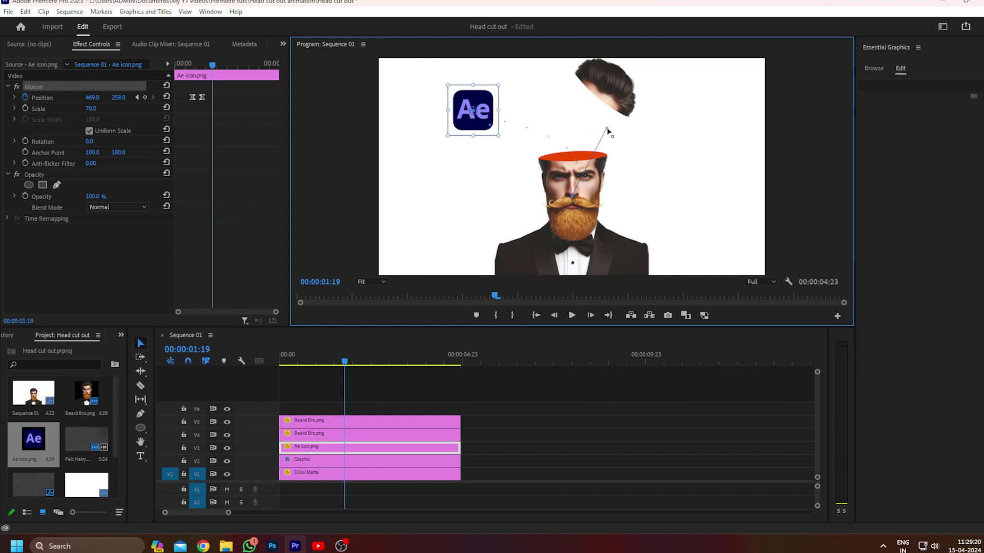
Step: Play the animation from the start to review the smoothed icon movement
left_click(250, 364)
key("Home")
key("space")
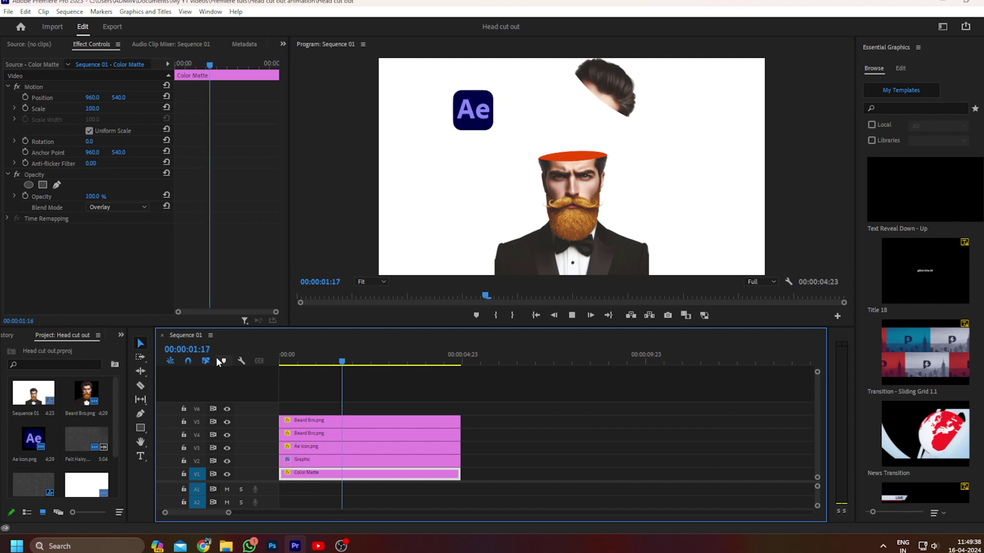
key("space")
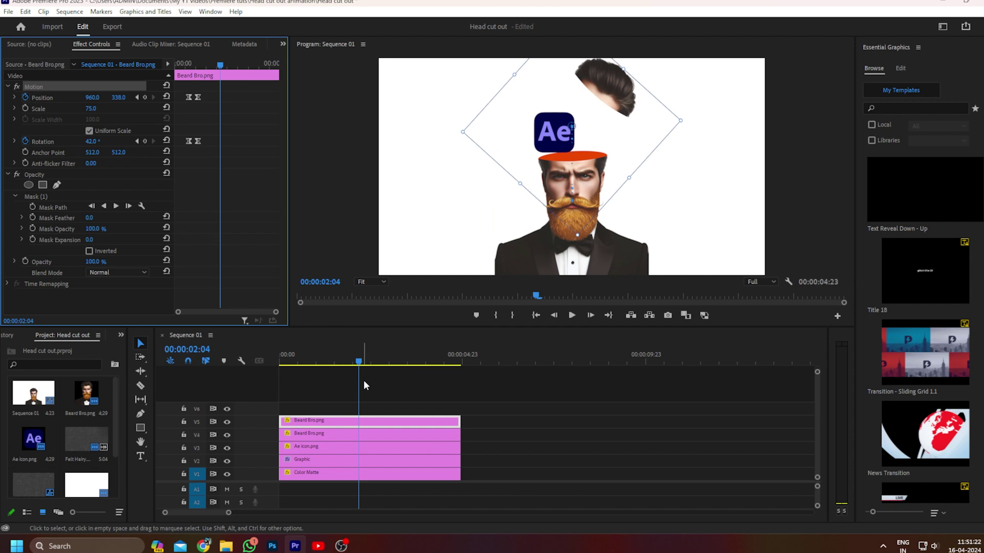
Step: Add a Position keyframe for the Ae icon at 00:00:01:23
left_click(351, 373)
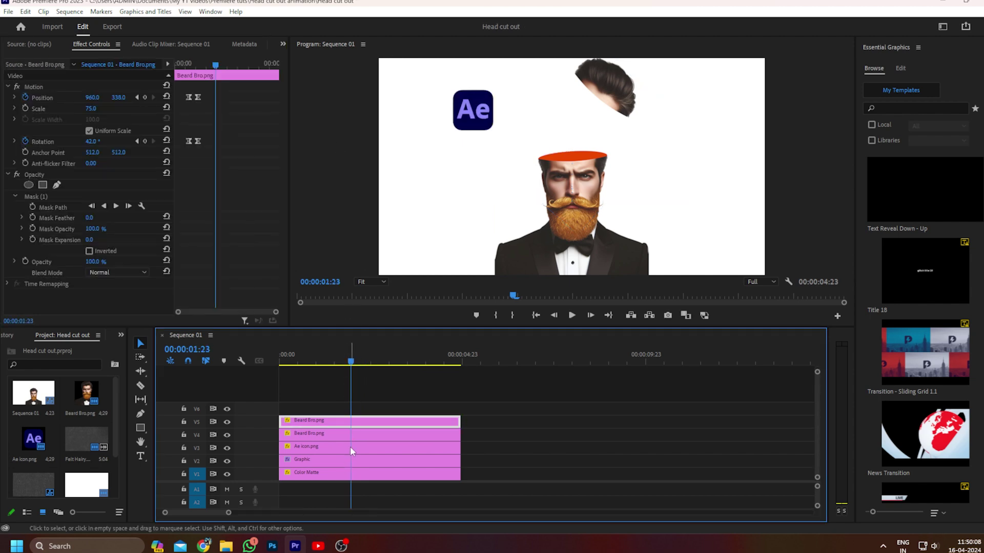
left_click(346, 449)
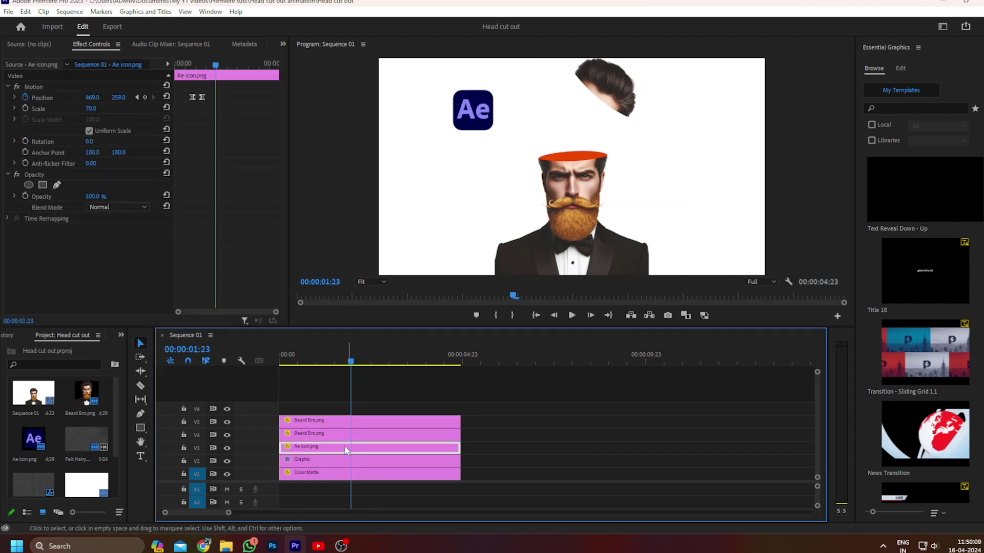
left_click(145, 96)
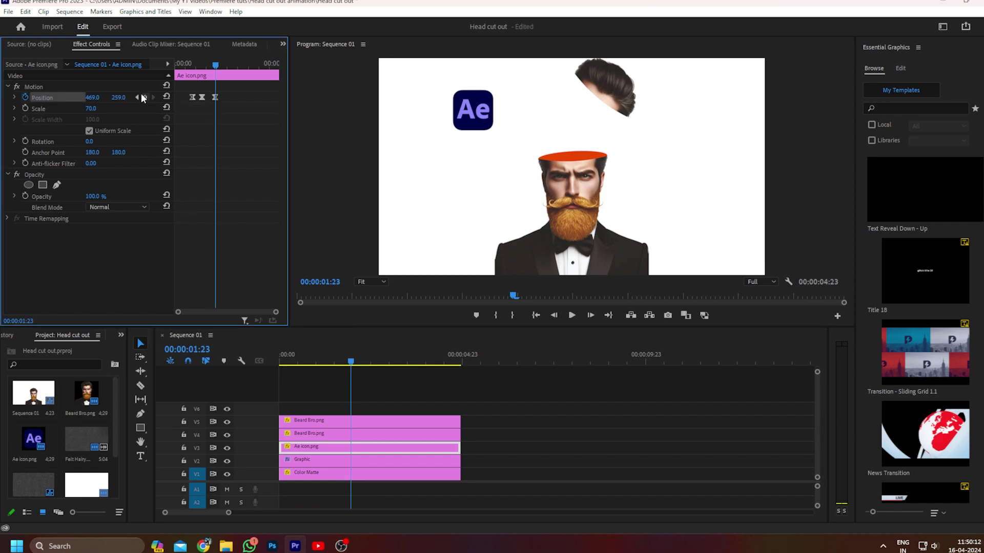
Step: At 00:00:02:09 drag the Ae icon down into the open head, then reselect the head top
left_click(334, 420)
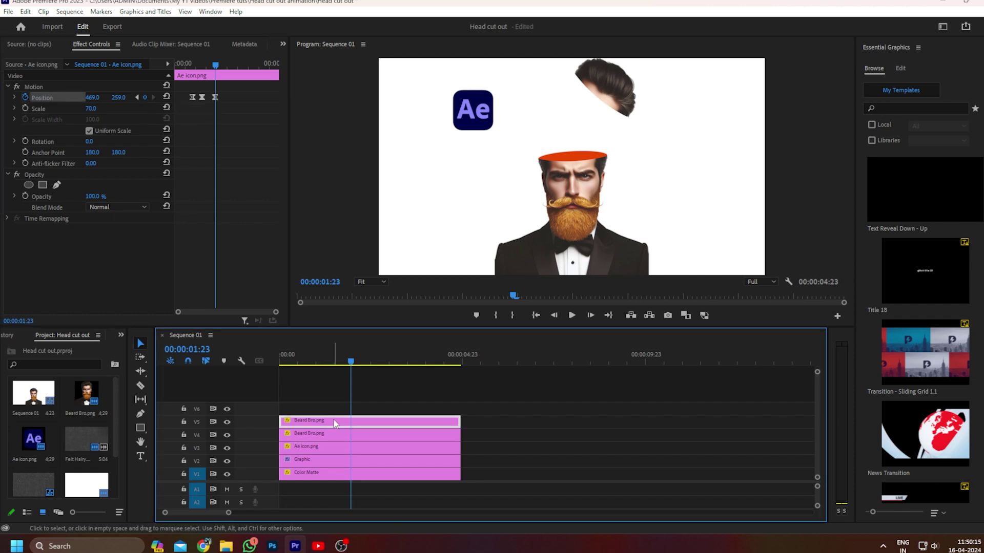
left_click(355, 452)
key("shift+Right")
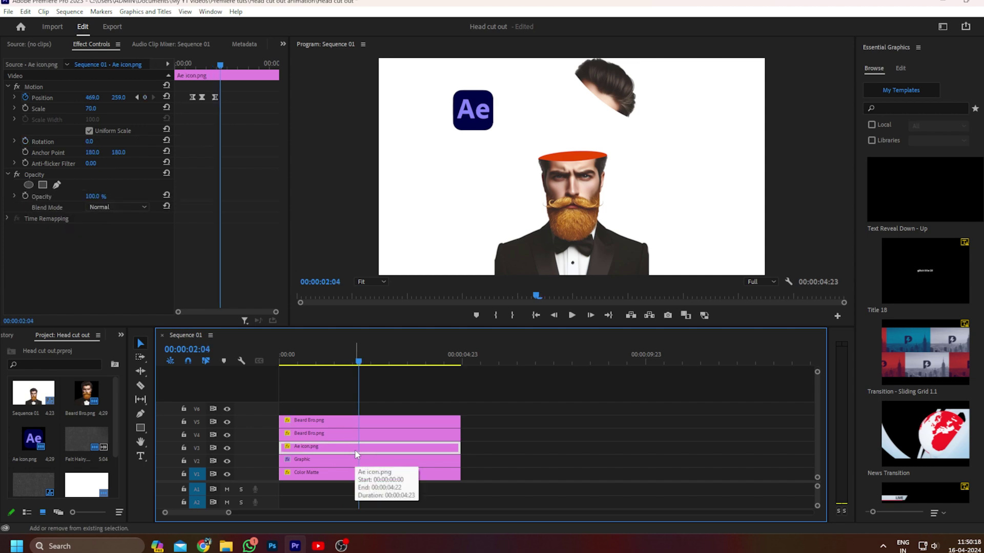
key("shift+Right")
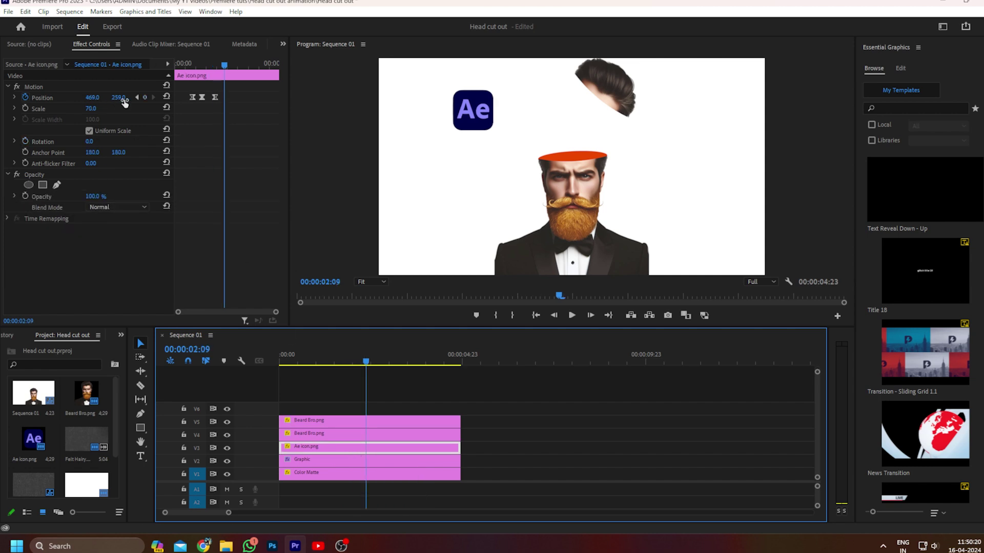
left_click(455, 101)
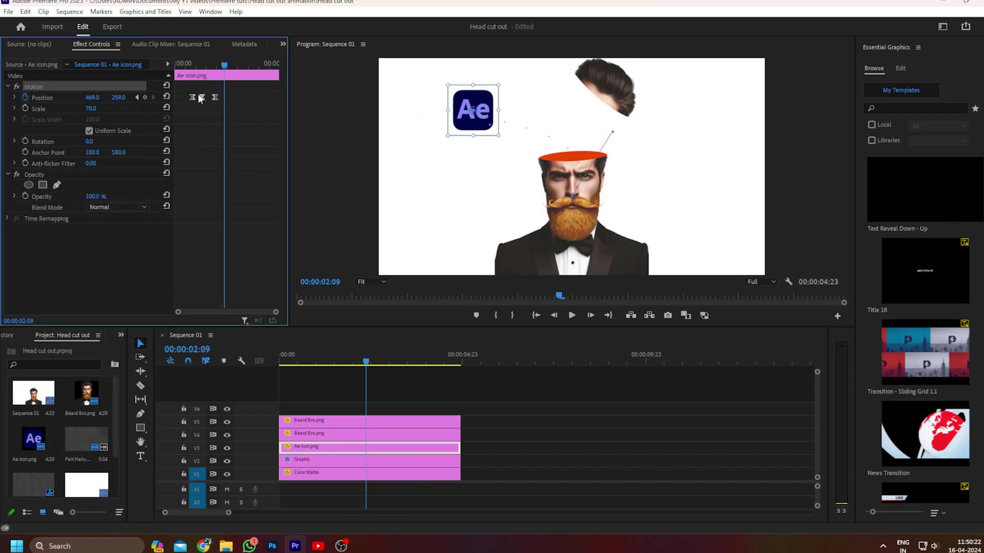
mouse_move(472, 105)
left_mouse_down()
mouse_move(523, 114)
mouse_move(572, 176)
mouse_move(564, 124)
mouse_move(588, 111)
left_mouse_up()
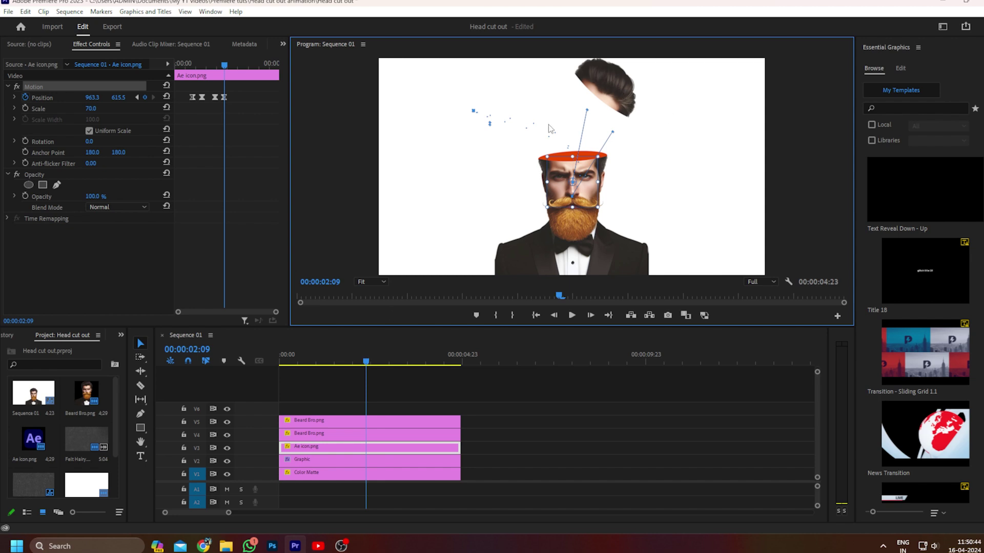
left_click(376, 422)
key("Left")
key("Left")
key("Left")
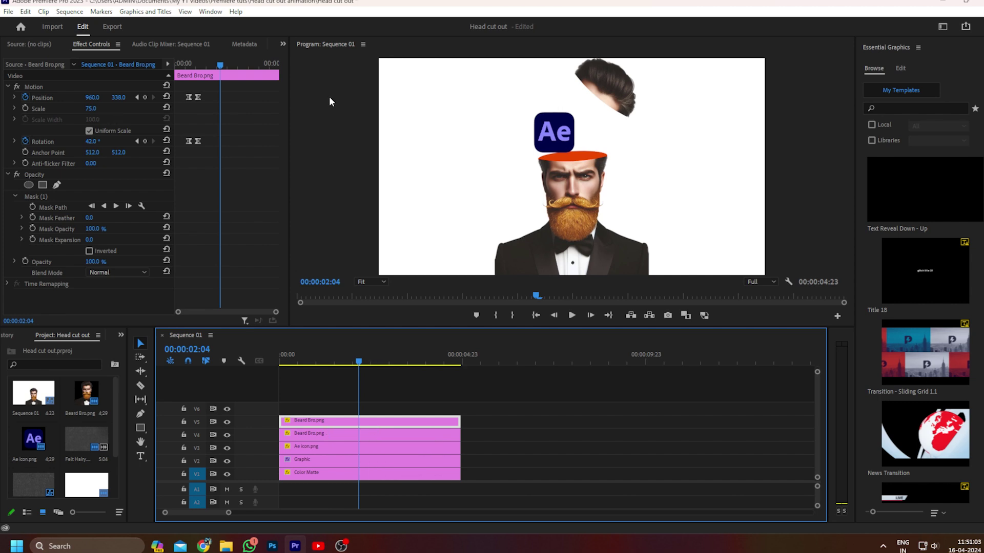
Step: Add Position and Rotation keyframes for the Beard Bro.png head top at 00:00:02:03
left_click(40, 87)
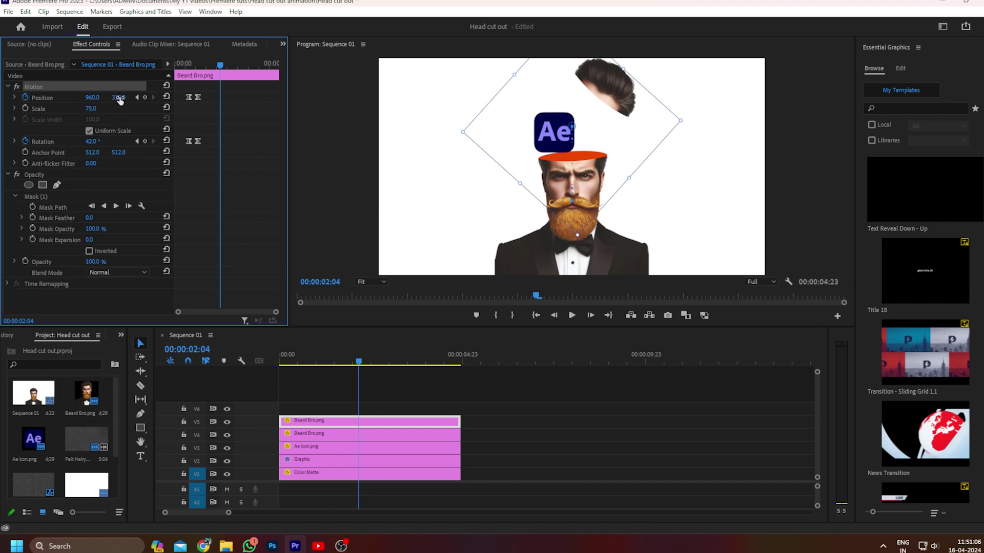
key("Left")
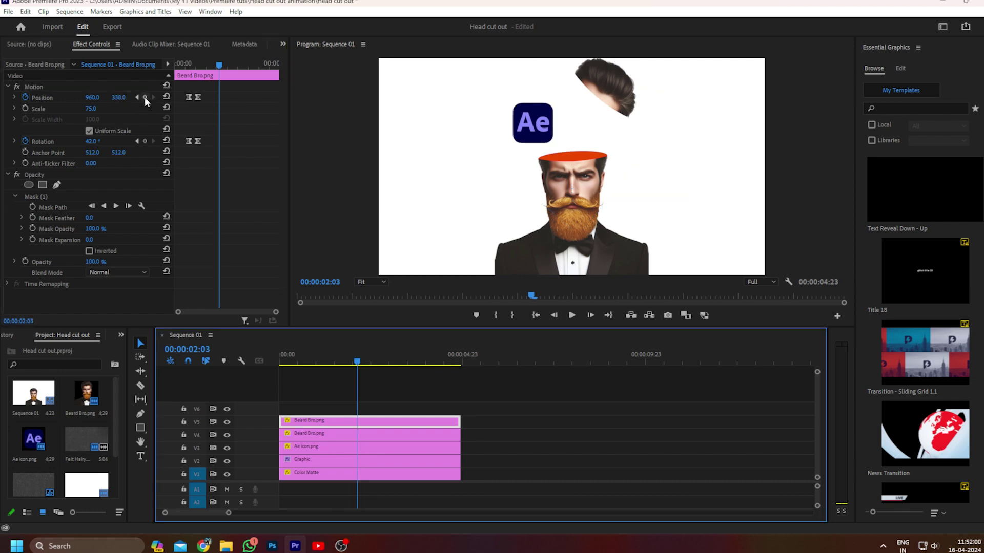
left_click(145, 97)
left_click(145, 141)
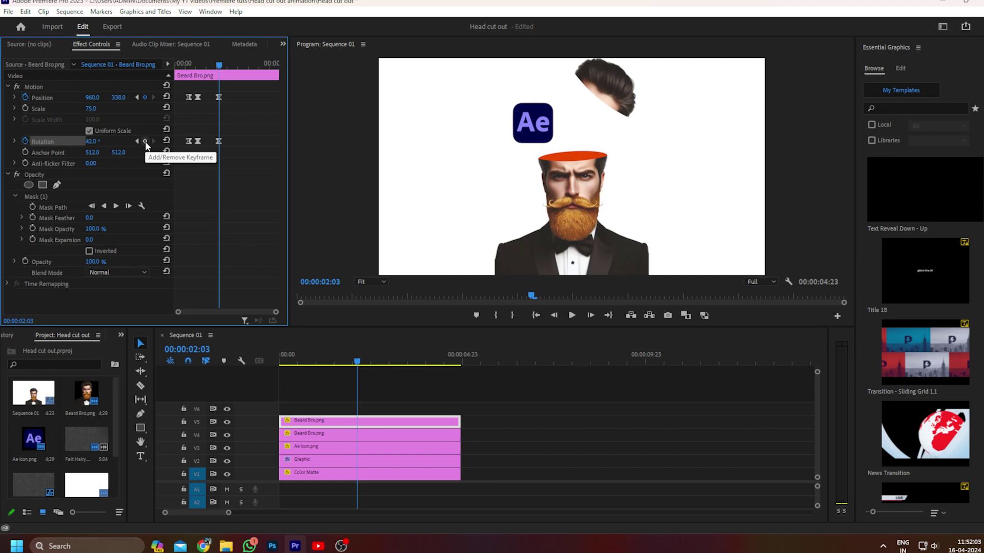
Step: Paste the resting head-top keyframes (960, 707, 0° rotation) at 00:00:02:17 to close the head
left_click(366, 370)
key("shift+Right")
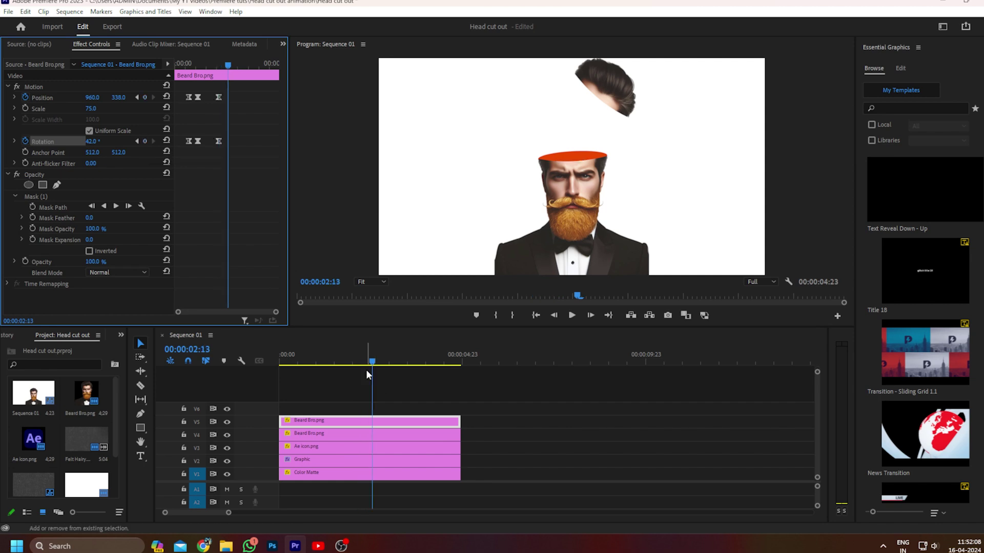
key("shift+Right")
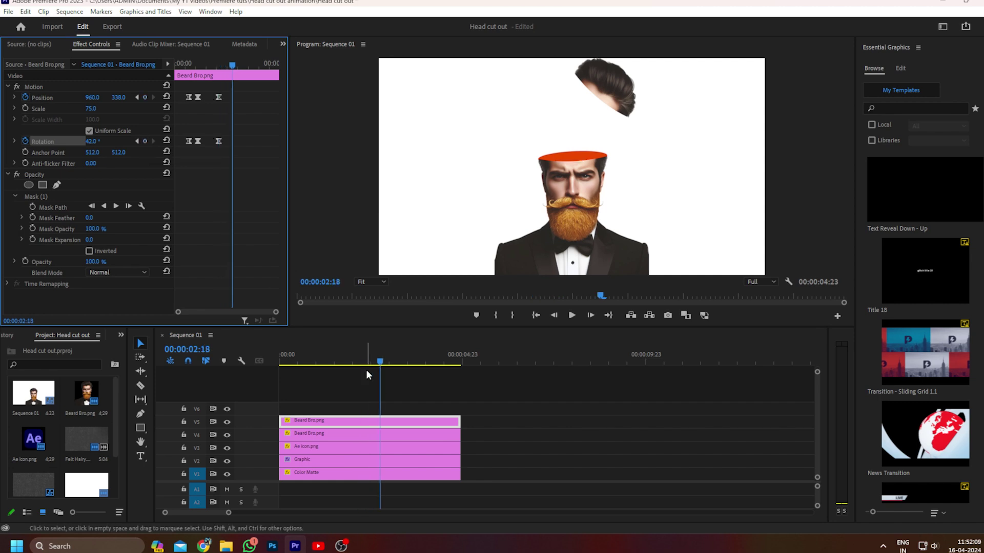
left_click_drag(219, 97, 221, 97)
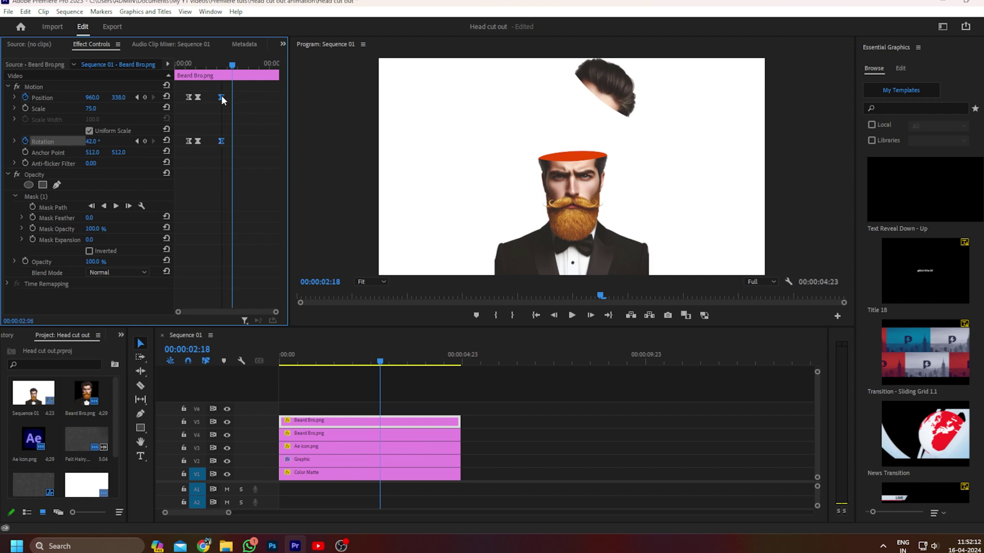
mouse_move(180, 84)
left_mouse_down()
mouse_move(196, 155)
mouse_move(190, 142)
left_mouse_up()
left_click_drag(233, 65, 231, 65)
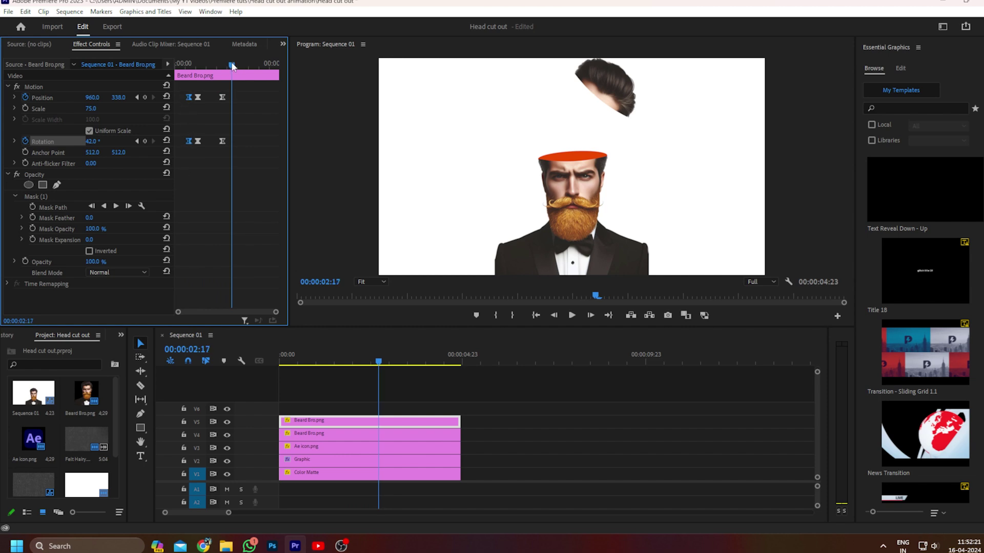
key("ctrl+v")
left_click(281, 355)
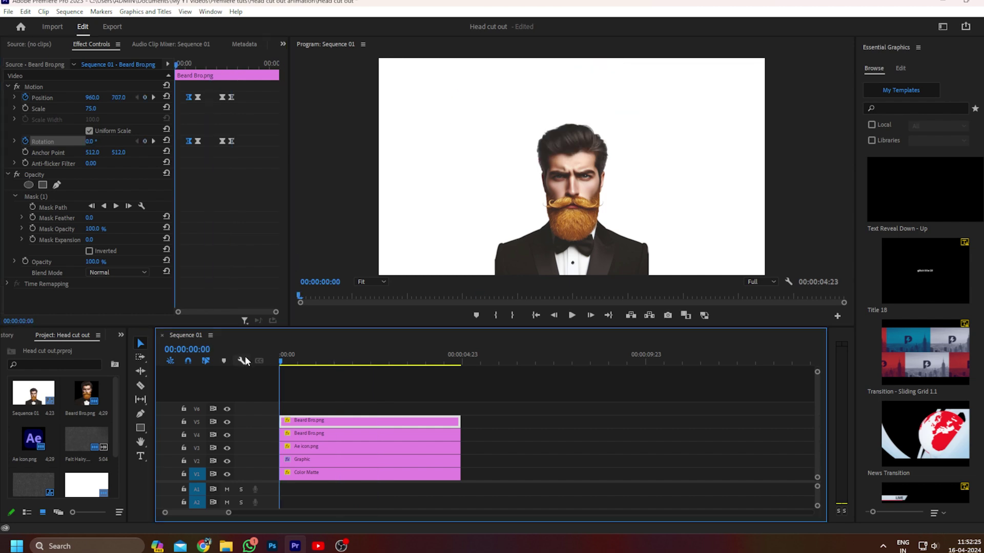
key("space")
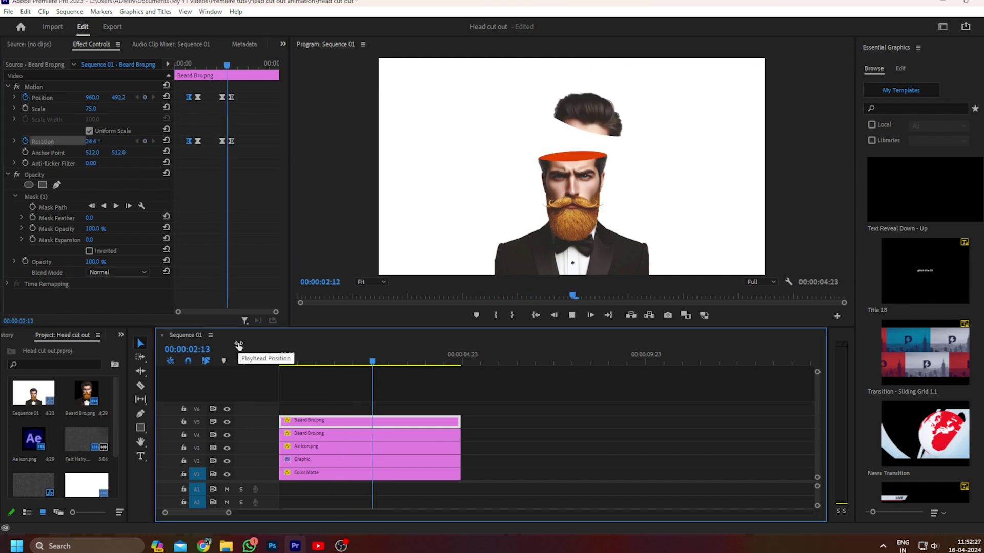
key("space")
key("Home")
key("space")
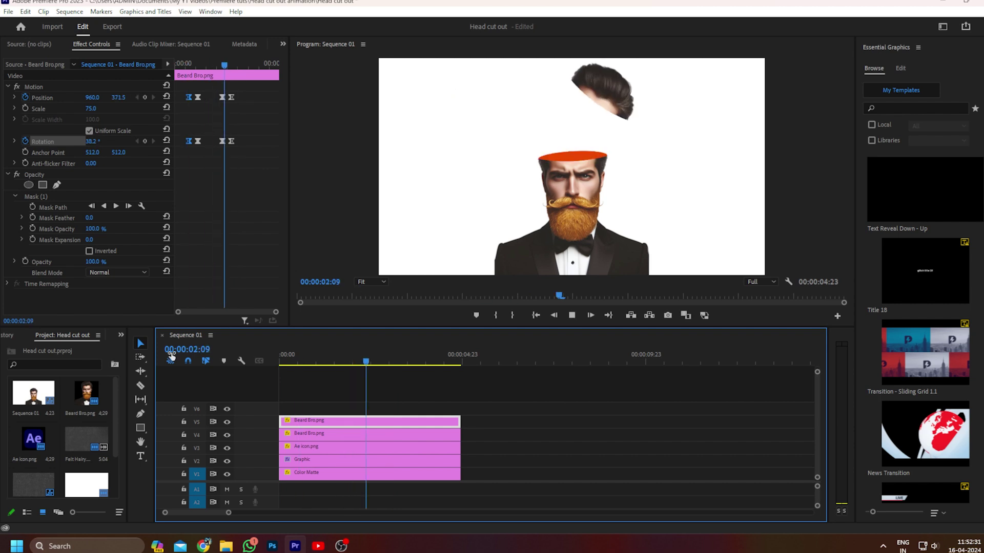
key("space")
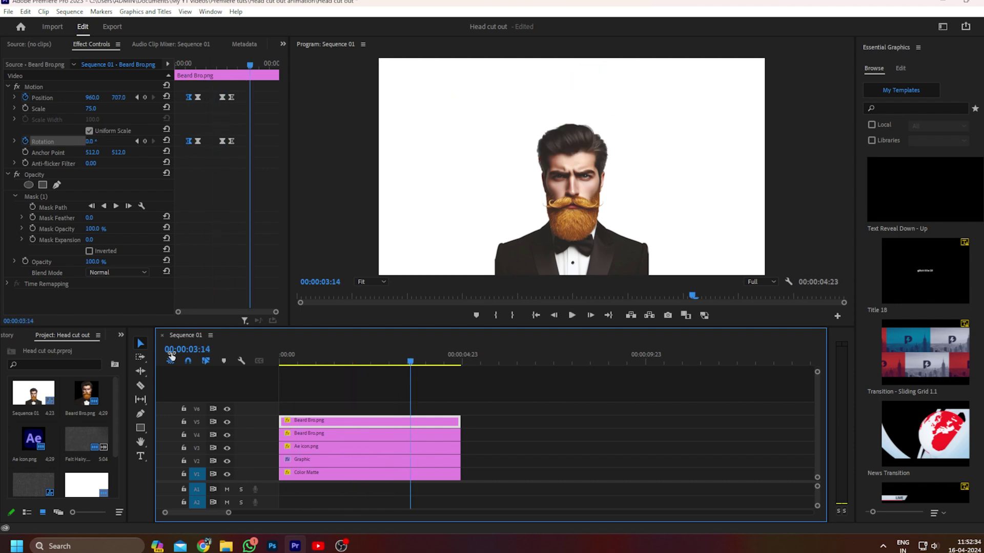
key("space")
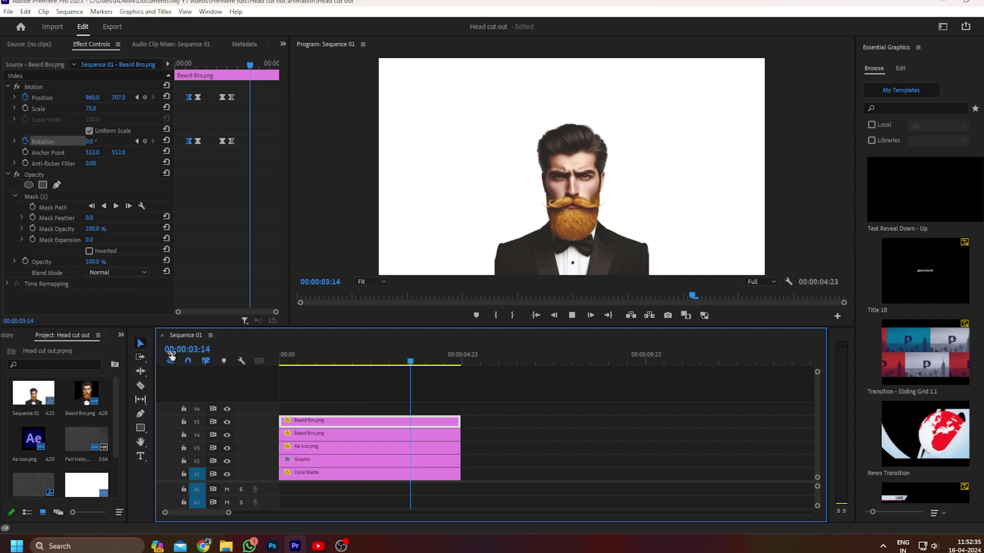